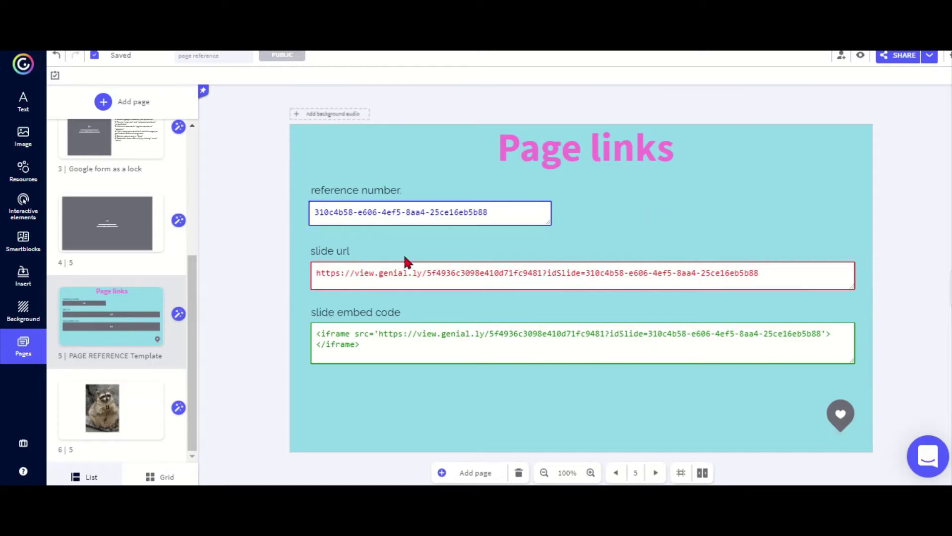
pyautogui.click(342, 189)
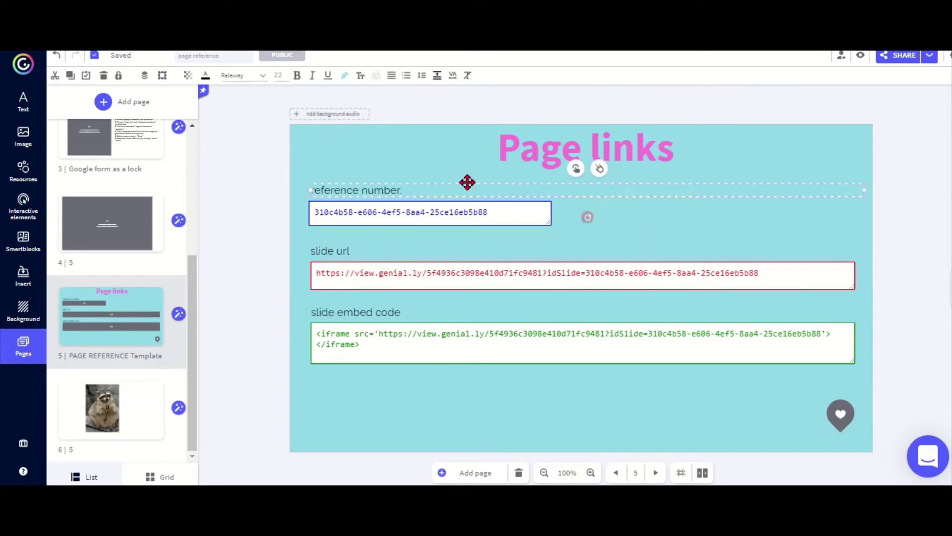
pyautogui.click(575, 168)
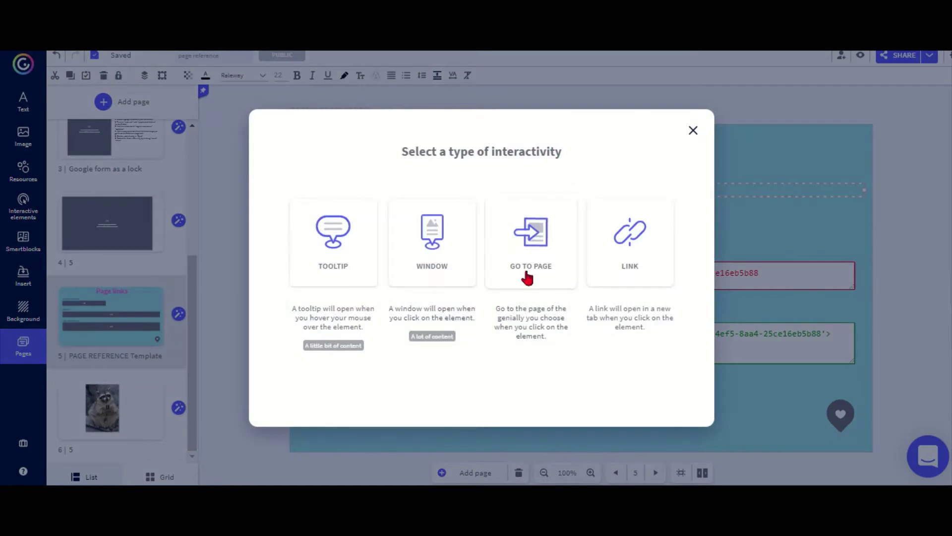
pyautogui.click(693, 132)
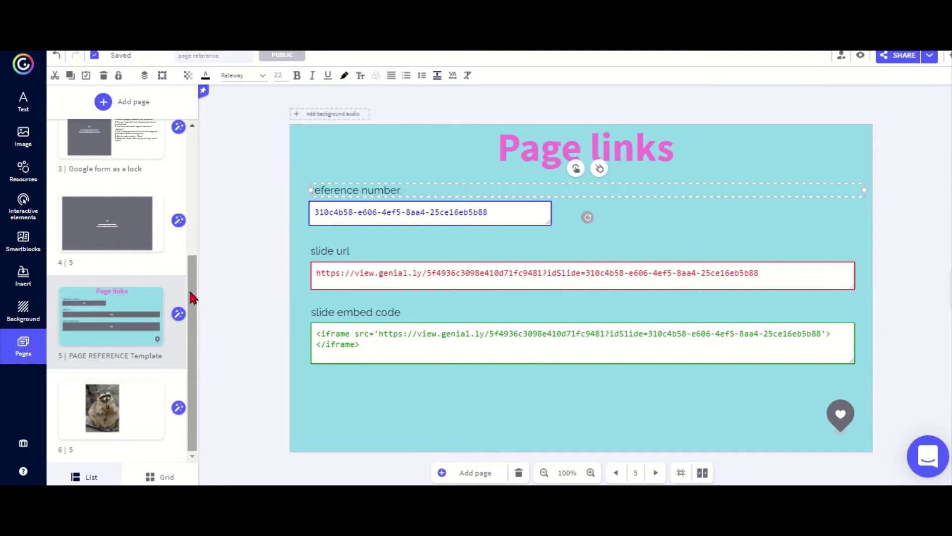
# Step: Paste the slide URL box onto raccoon page 6 and move it to the top
pyautogui.click(331, 216)
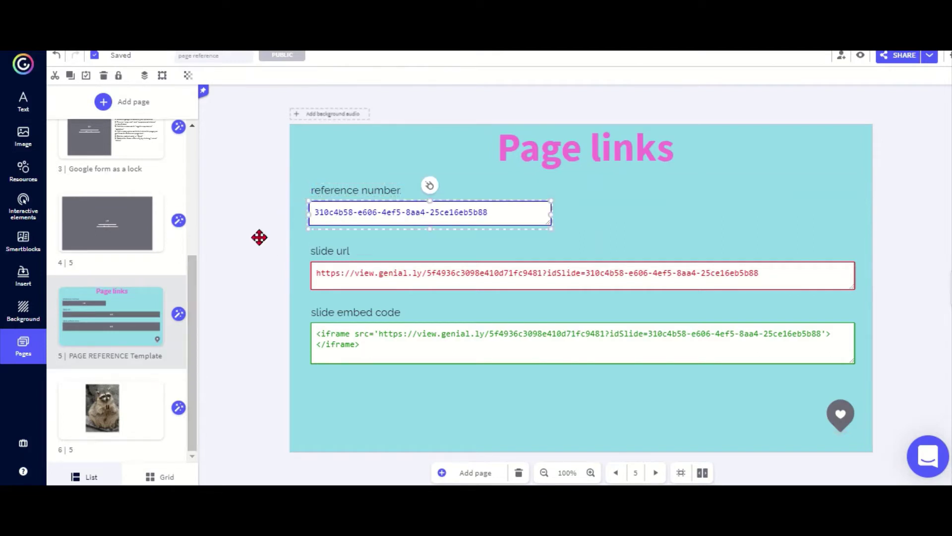
pyautogui.click(249, 253)
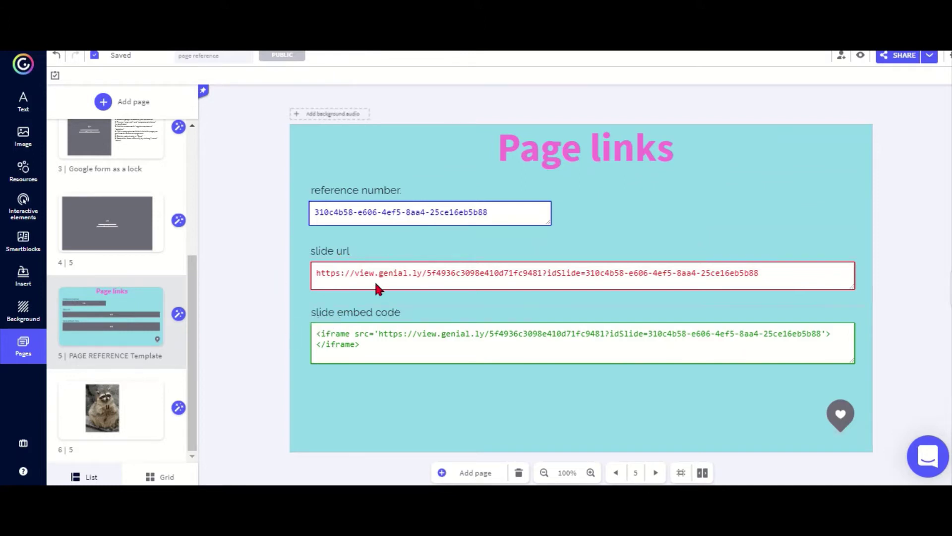
pyautogui.click(397, 294)
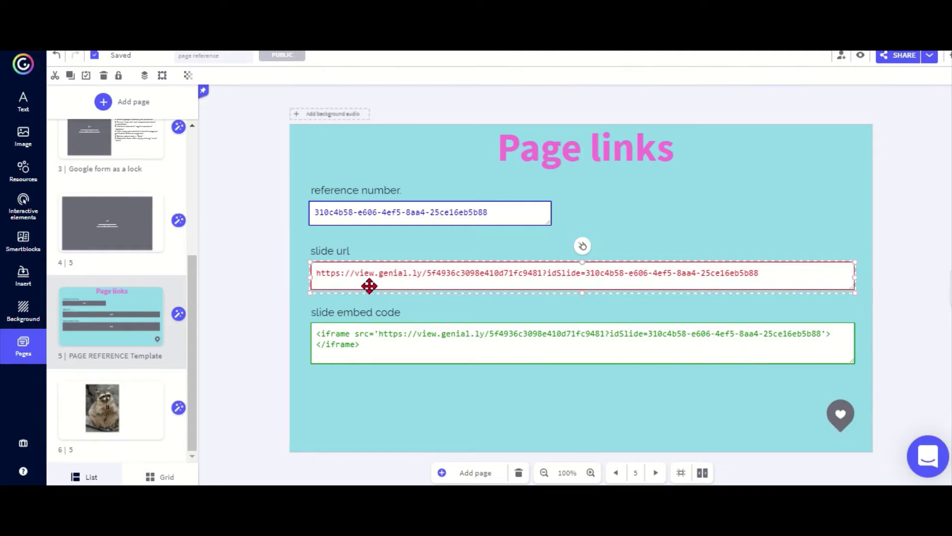
pyautogui.click(94, 405)
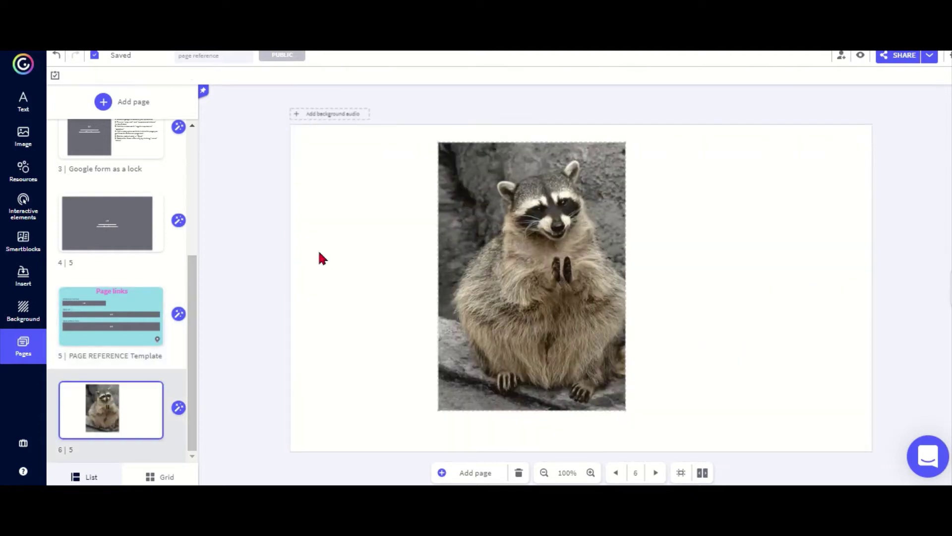
pyautogui.hotkey('ctrl', 'v')
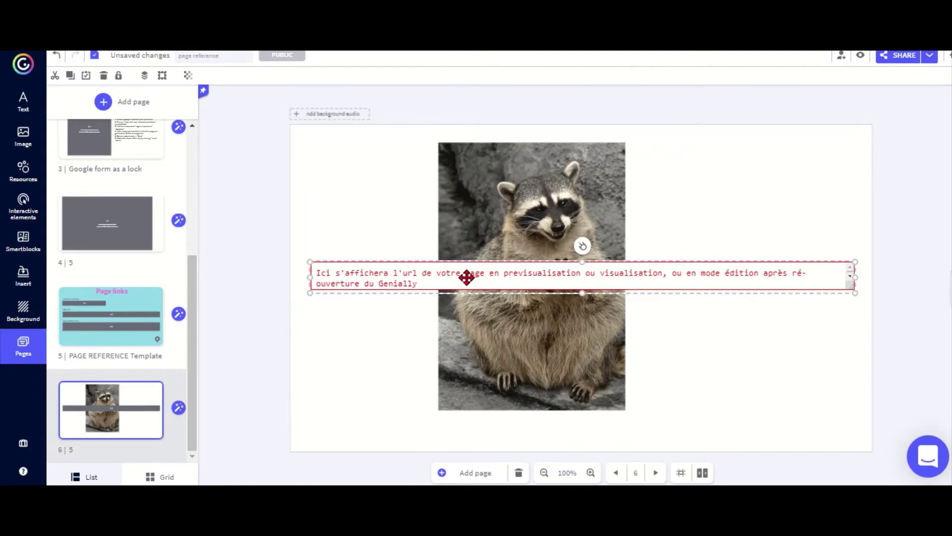
pyautogui.moveTo(463, 280); pyautogui.dragTo(462, 162)
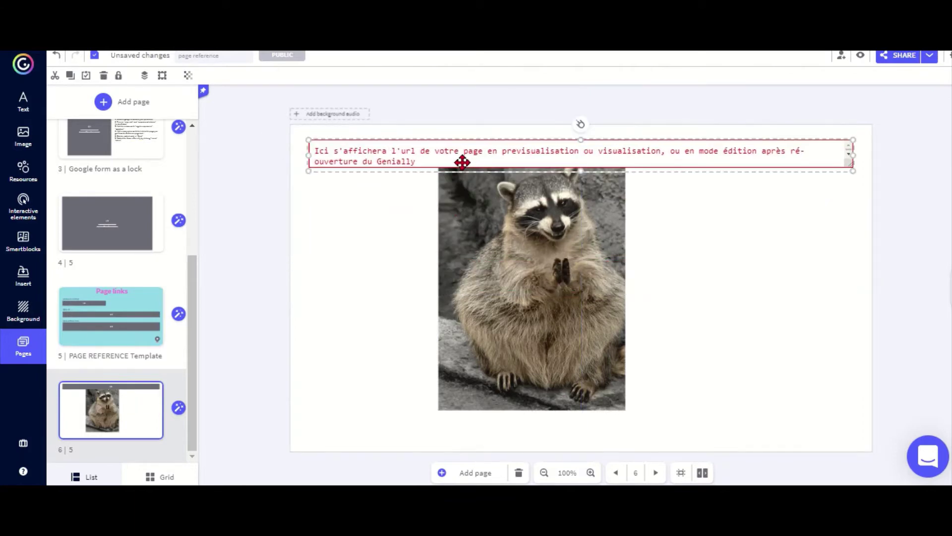
# Step: Preview page 6 to check its own URL, then delete the URL box
pyautogui.click(861, 55)
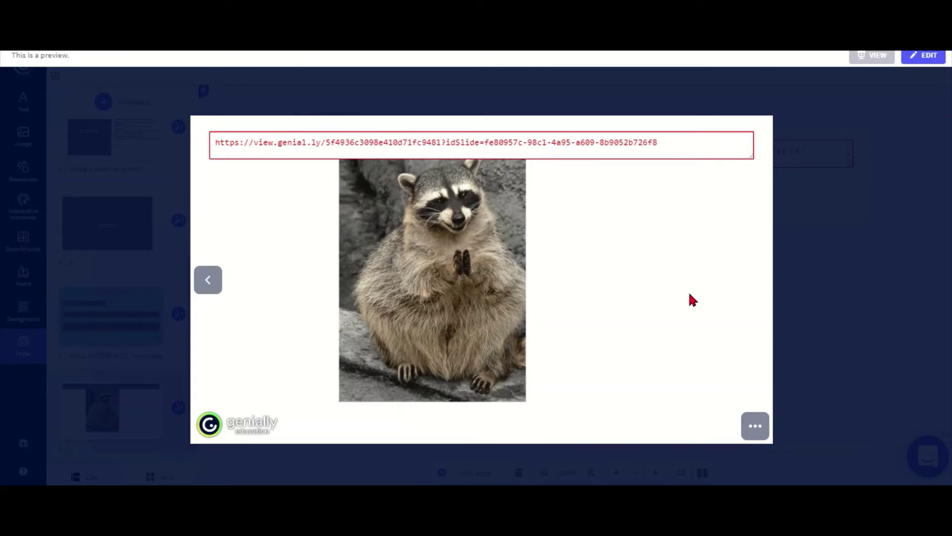
pyautogui.tripleClick(577, 144)
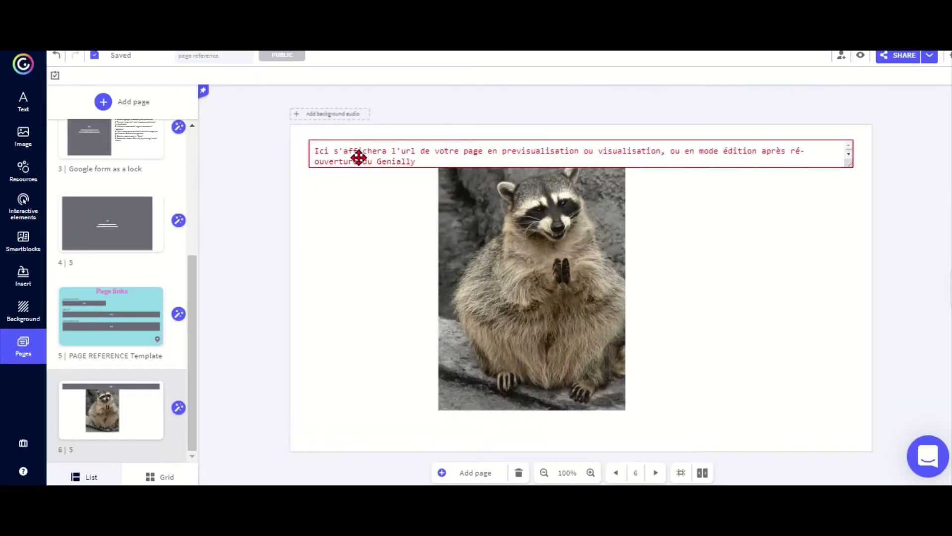
pyautogui.press('Delete')
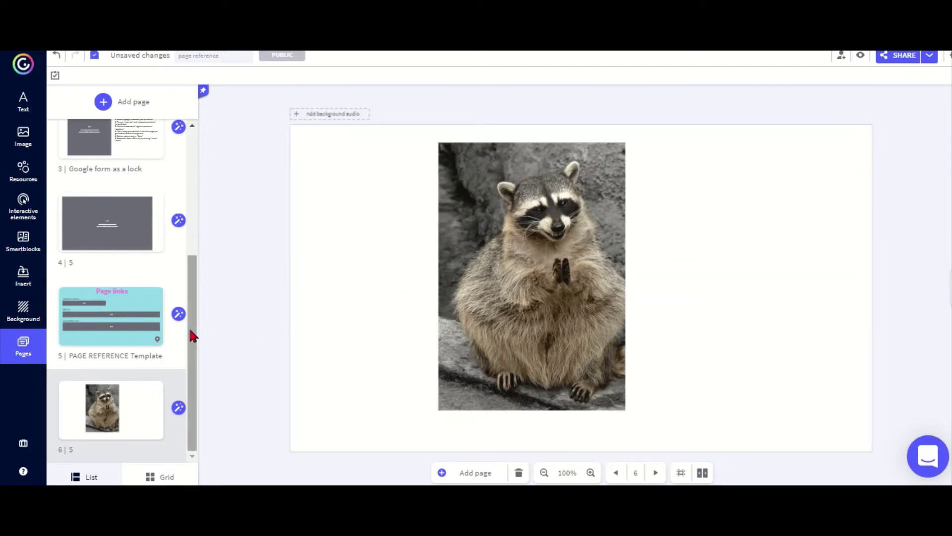
# Step: Copy the slide embed code box from the Page links page and paste it at the top of page 6
pyautogui.click(171, 336)
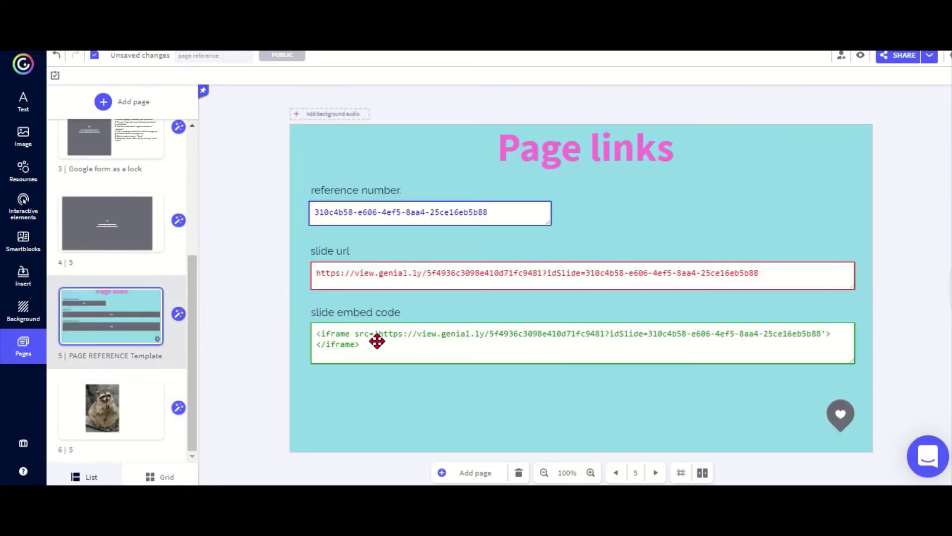
pyautogui.click(378, 338)
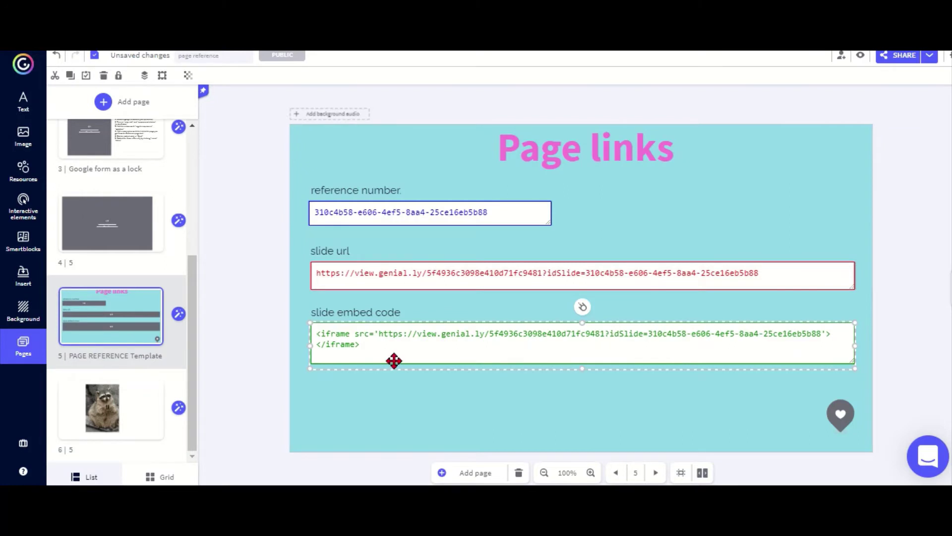
pyautogui.hotkey('ctrl', 'c')
pyautogui.click(158, 406)
pyautogui.hotkey('ctrl', 'v')
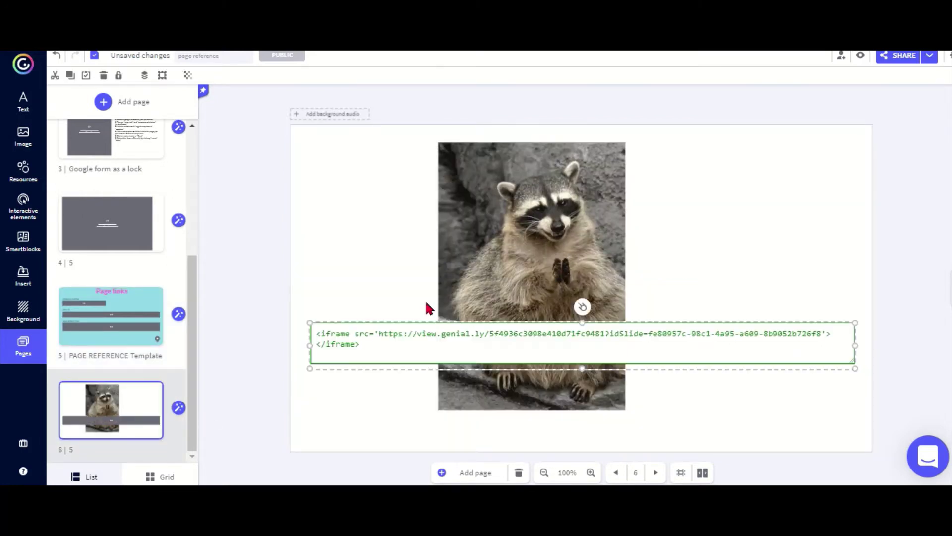
pyautogui.moveTo(442, 349); pyautogui.dragTo(442, 163)
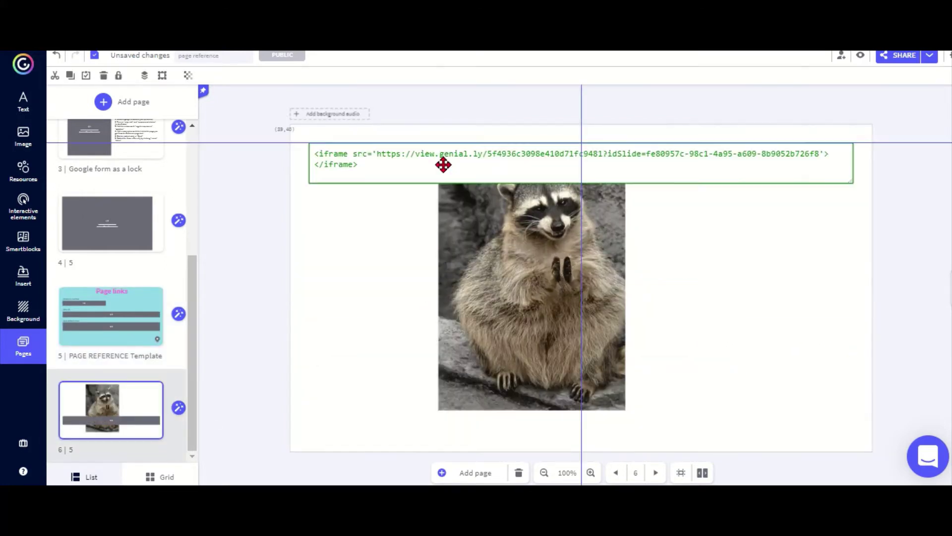
# Step: Preview the raccoon page to confirm the box shows its own embed code
pyautogui.click(859, 59)
pyautogui.click(278, 156)
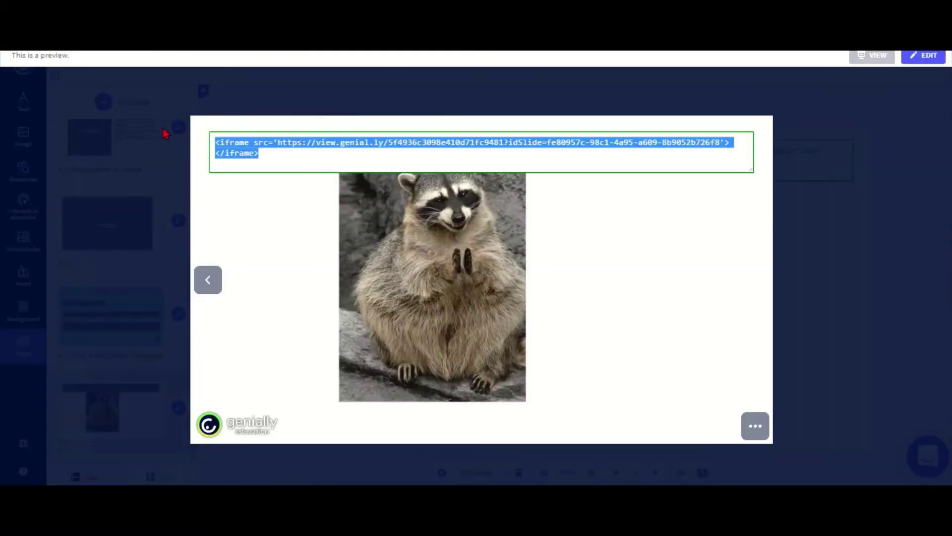
pyautogui.click(786, 246)
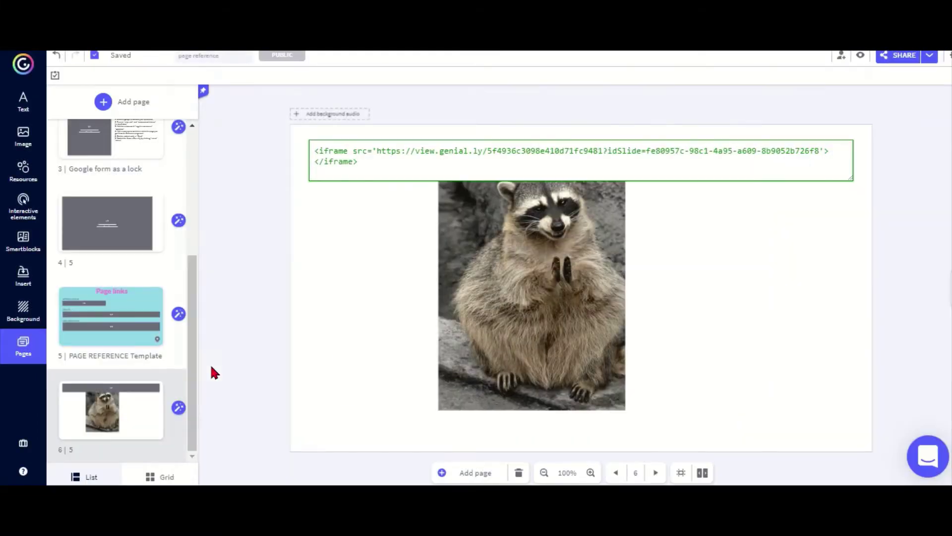
# Step: Add a blank page as page 7
pyautogui.click(103, 101)
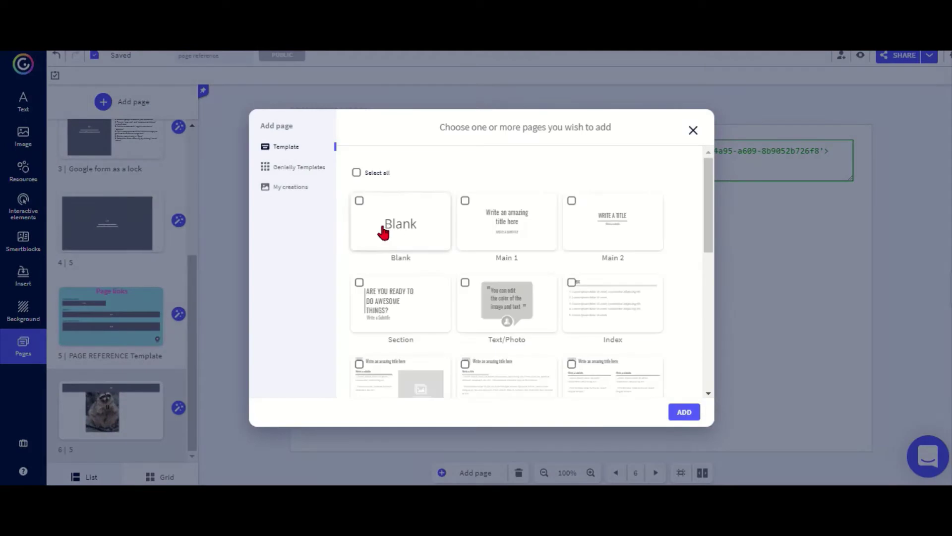
pyautogui.click(383, 232)
pyautogui.click(683, 411)
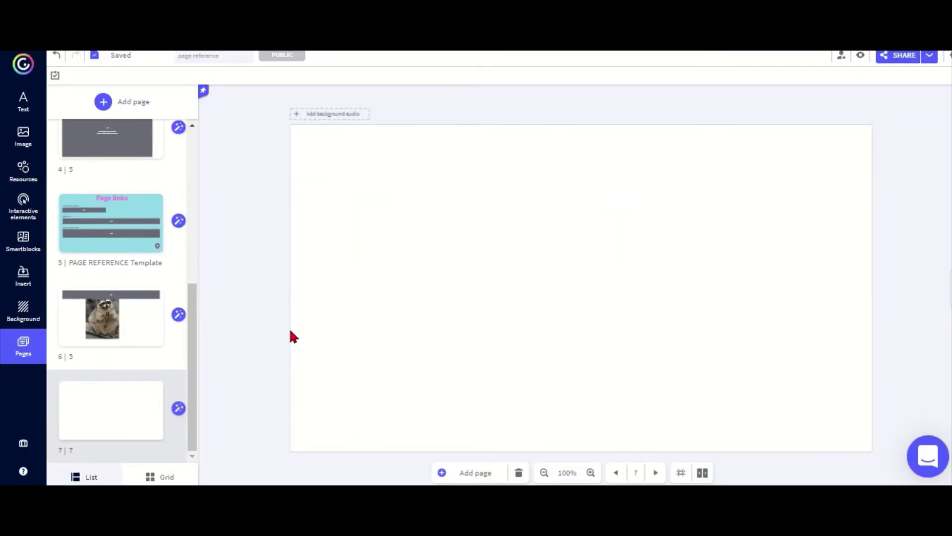
# Step: Insert the raccoon page's iframe code as external content, then position and enlarge it
pyautogui.click(21, 285)
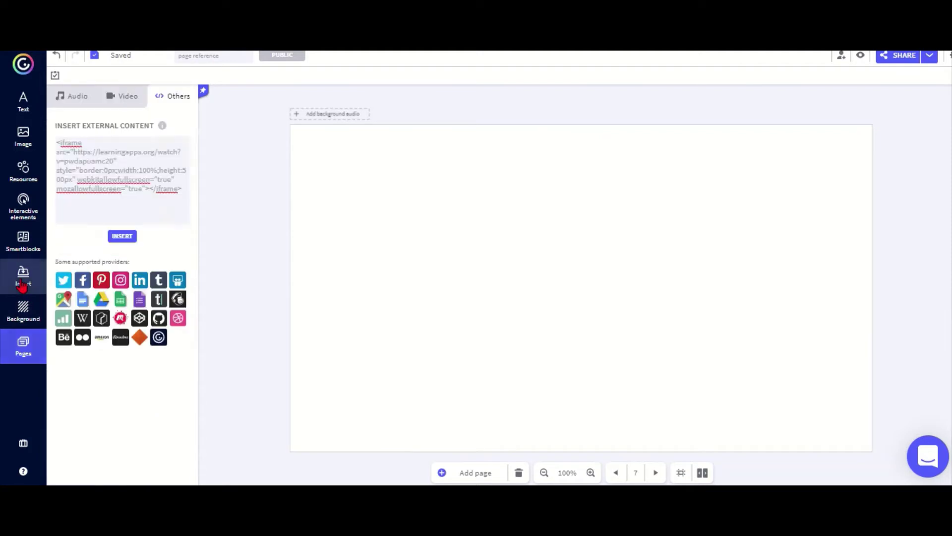
pyautogui.click(164, 191)
pyautogui.hotkey('ctrl', 'a')
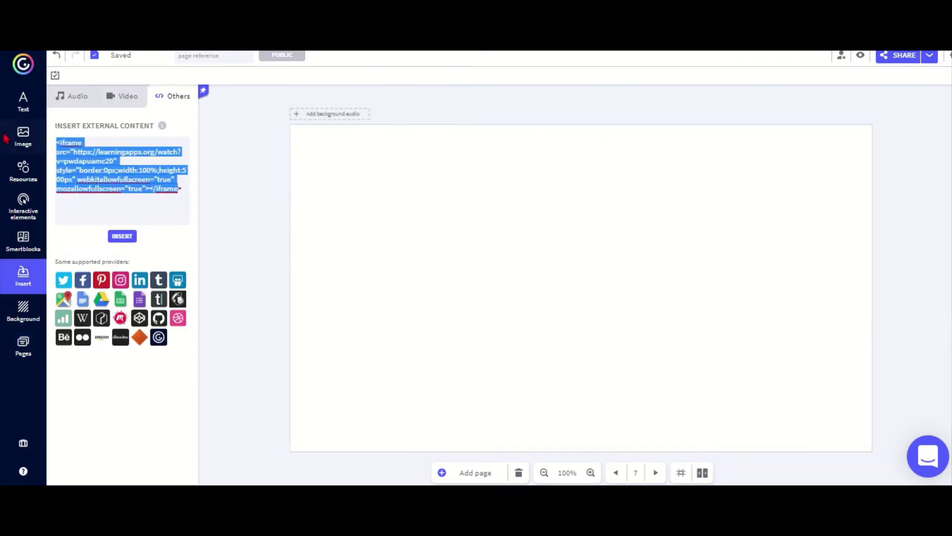
pyautogui.press('BackSpace')
pyautogui.hotkey('ctrl', 'v')
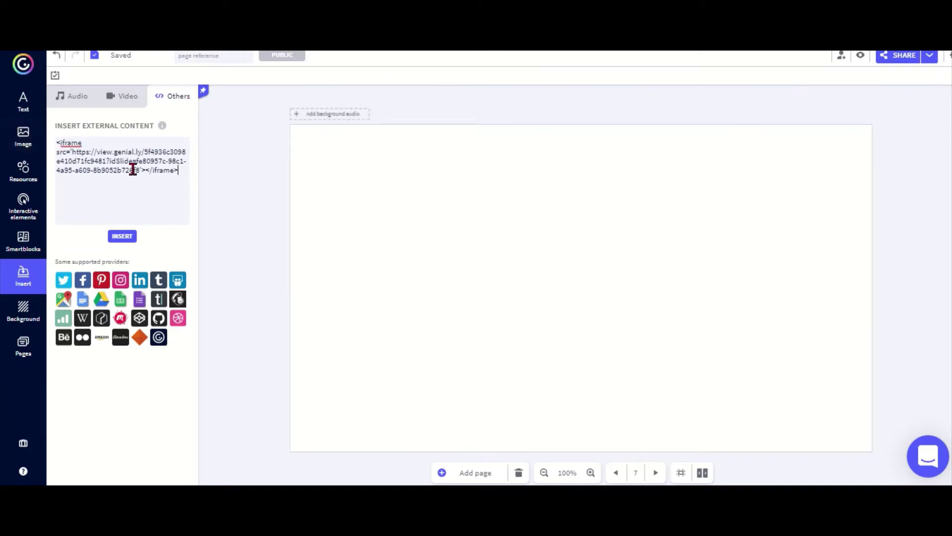
pyautogui.click(122, 236)
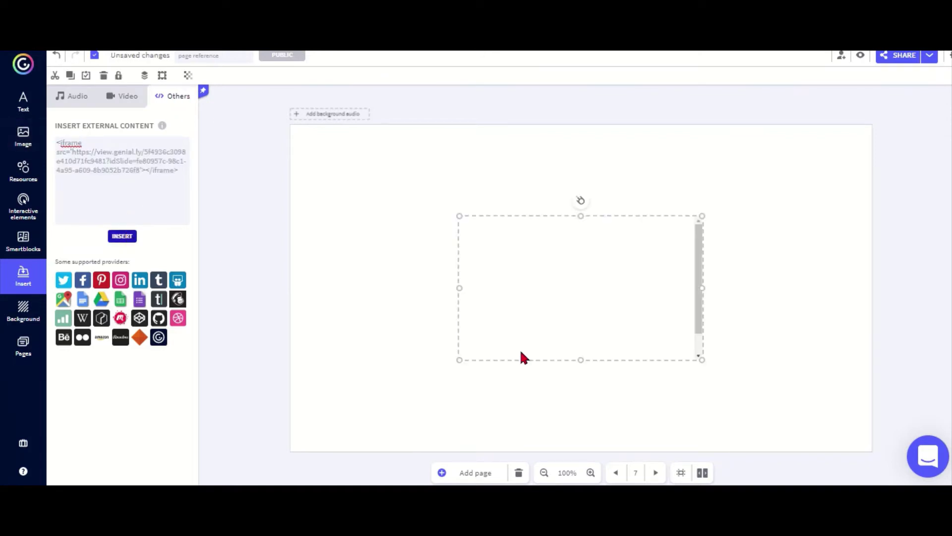
pyautogui.moveTo(573, 280); pyautogui.dragTo(432, 207)
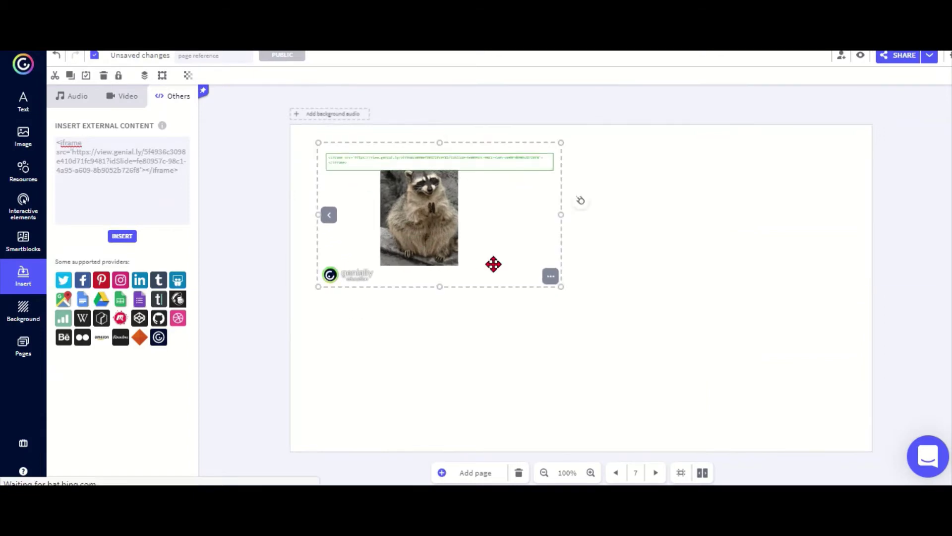
pyautogui.moveTo(561, 286); pyautogui.dragTo(676, 379)
pyautogui.click(486, 379)
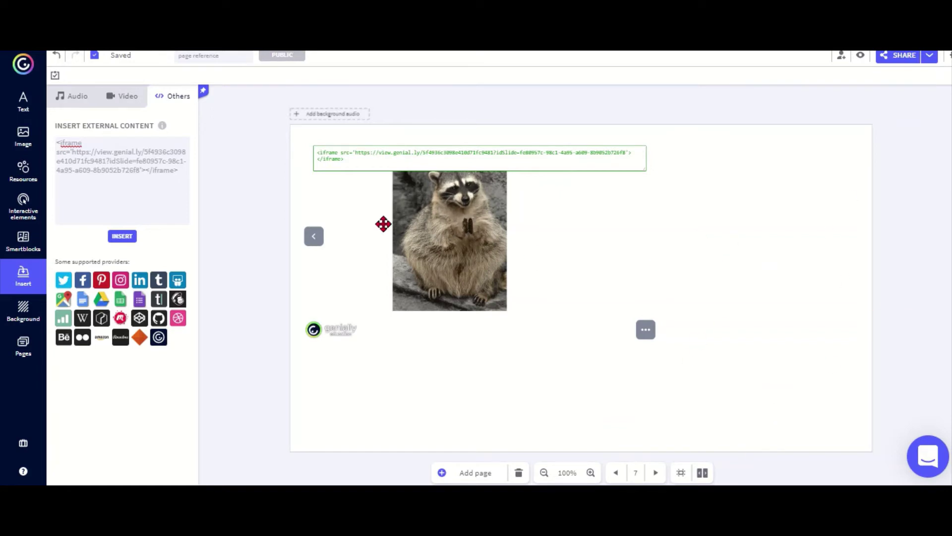
# Step: Preview page 7 and browse the embedded slides back and forward to the raccoon slide
pyautogui.click(314, 237)
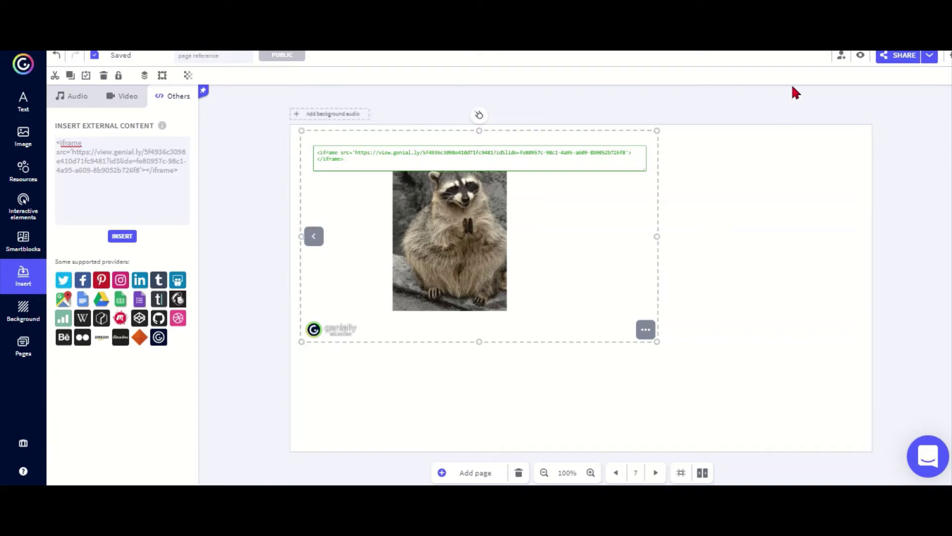
pyautogui.click(861, 56)
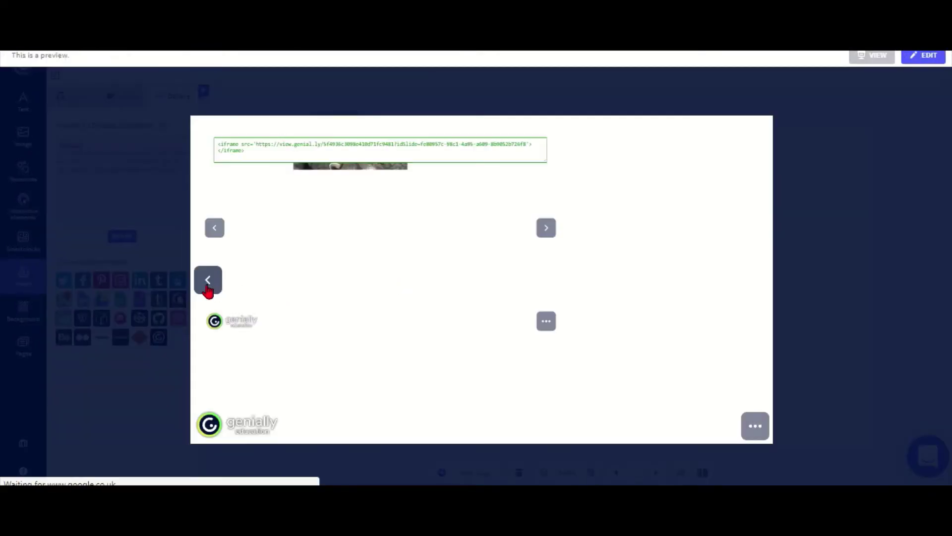
pyautogui.click(209, 234)
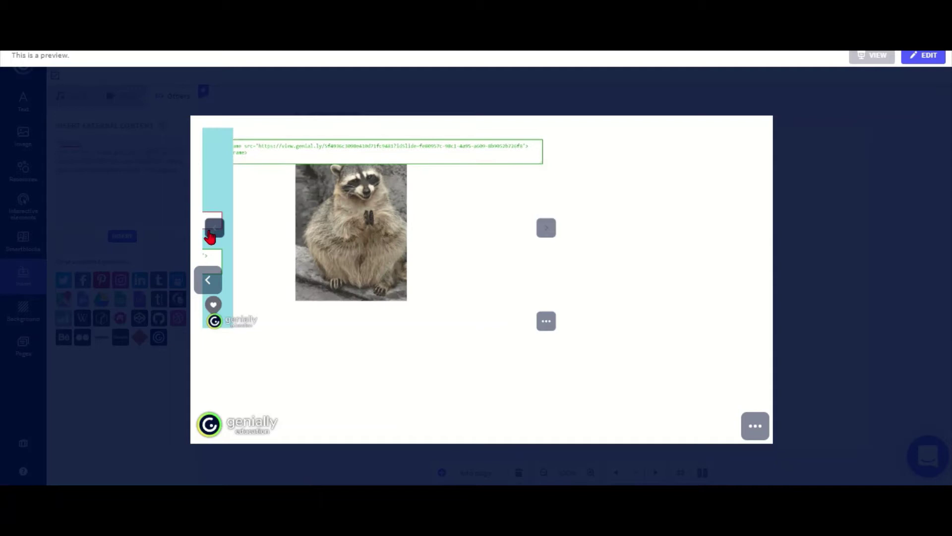
pyautogui.click(213, 235)
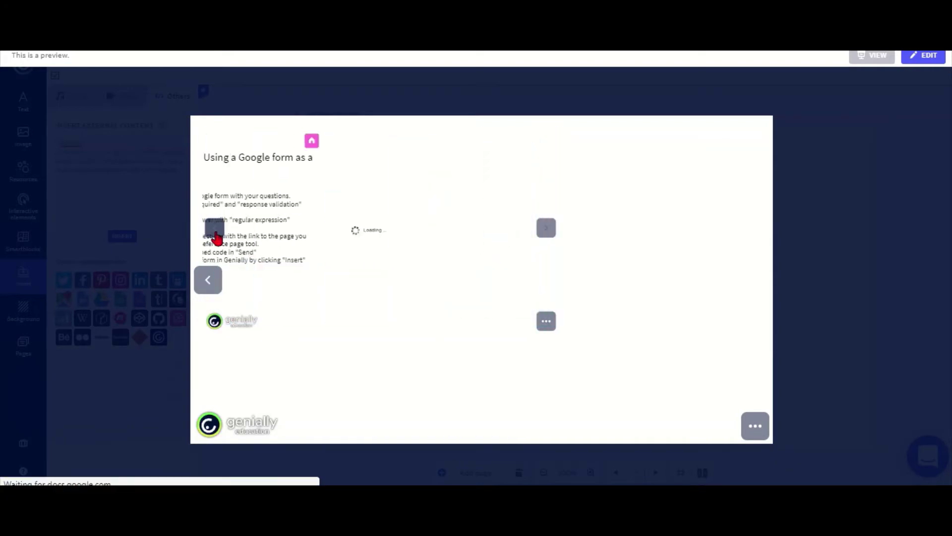
pyautogui.click(546, 228)
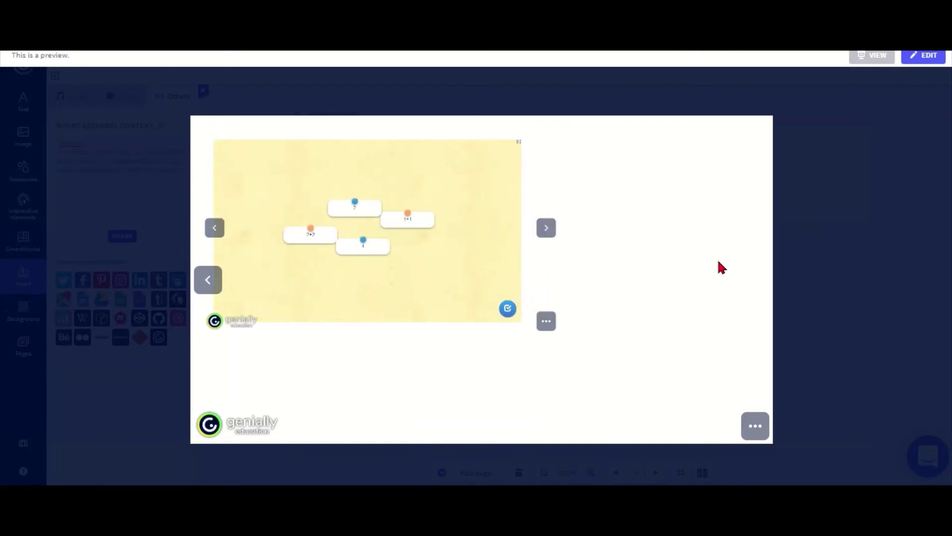
pyautogui.click(549, 236)
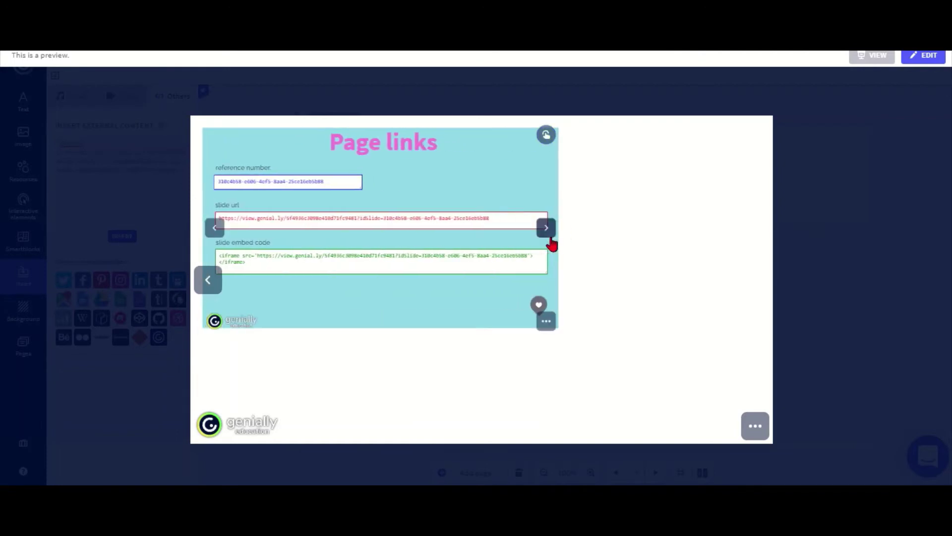
pyautogui.click(549, 238)
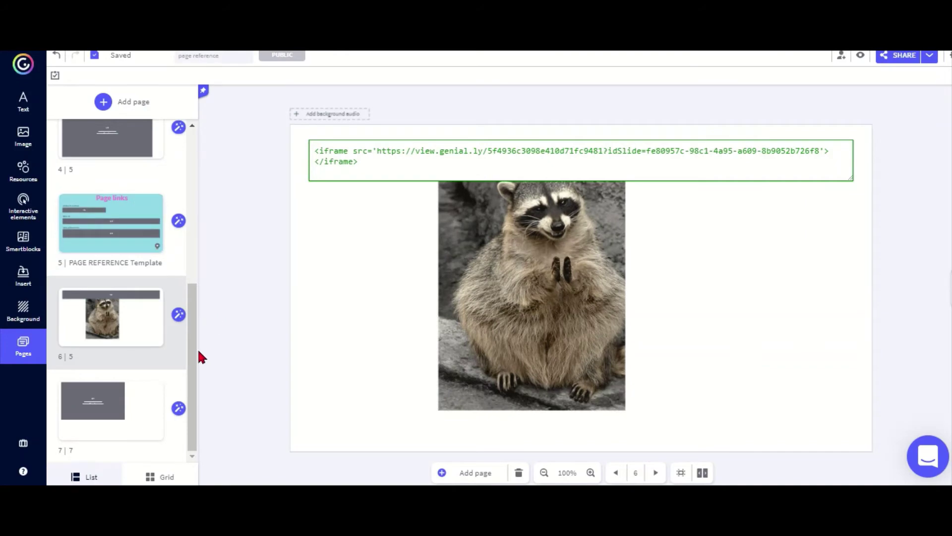
# Step: Open page 3 'Google form as a lock', preview it and submit the answer Paris
pyautogui.moveTo(193, 356); pyautogui.dragTo(195, 191)
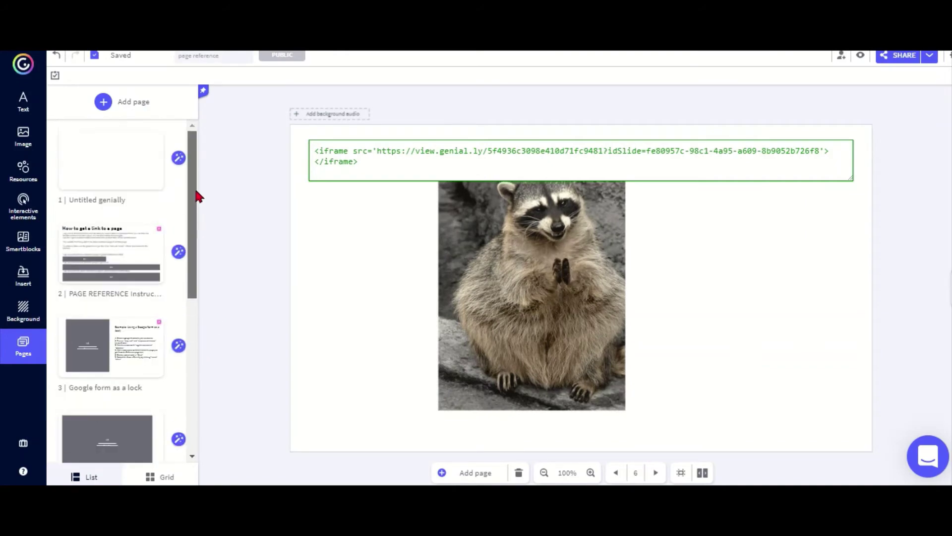
pyautogui.click(88, 351)
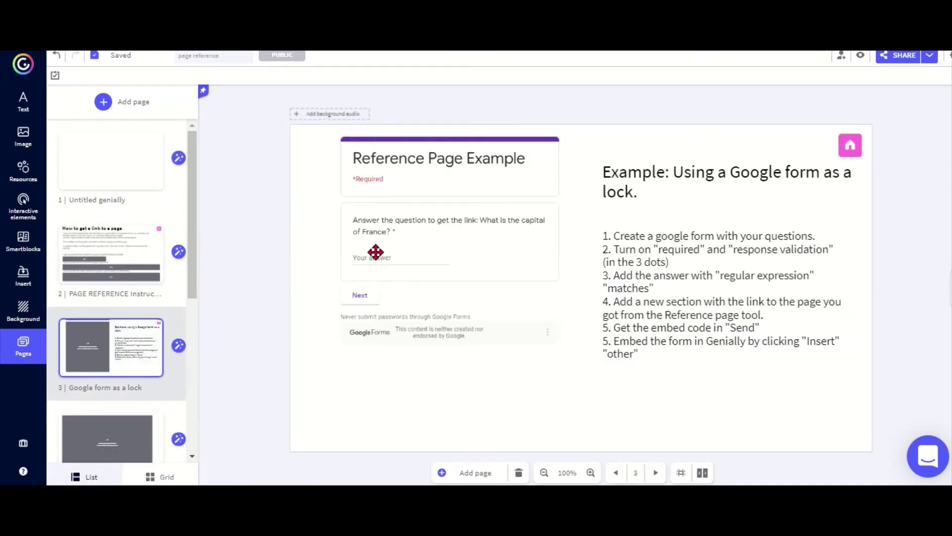
pyautogui.click(859, 56)
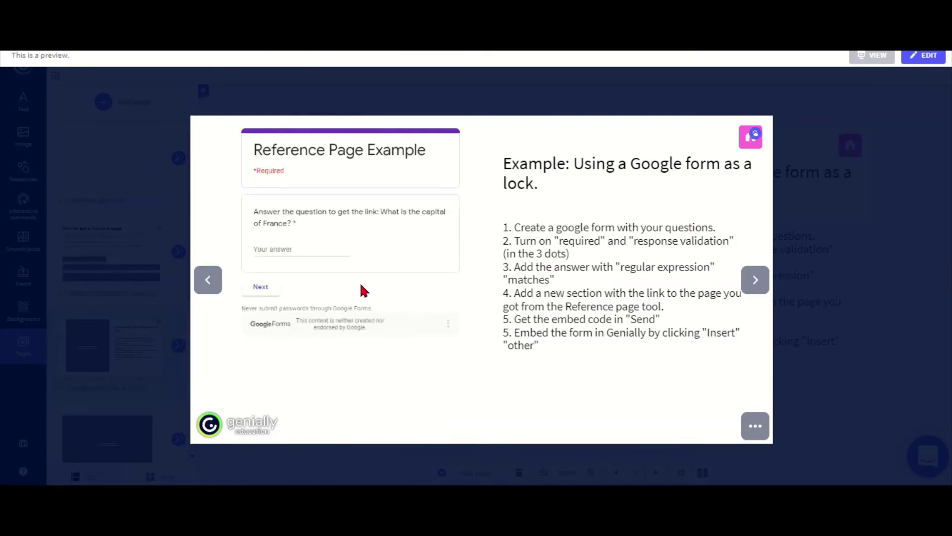
pyautogui.click(286, 249)
pyautogui.write('Paris')
pyautogui.click(261, 287)
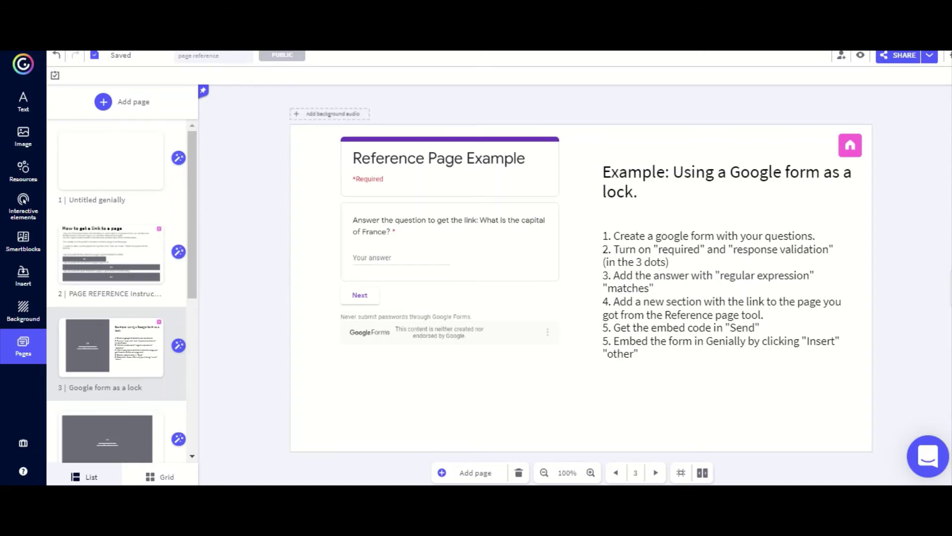
# Step: Go to forms.new in Chrome to create a blank Google Form
pyautogui.write('from')
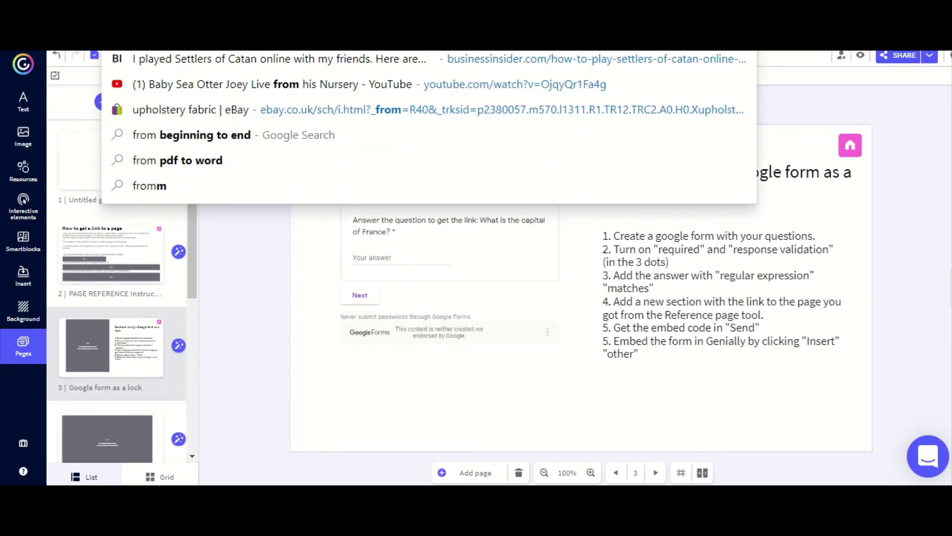
pyautogui.press('BackSpace')
pyautogui.press('BackSpace')
pyautogui.press('BackSpace')
pyautogui.write('orms.new')
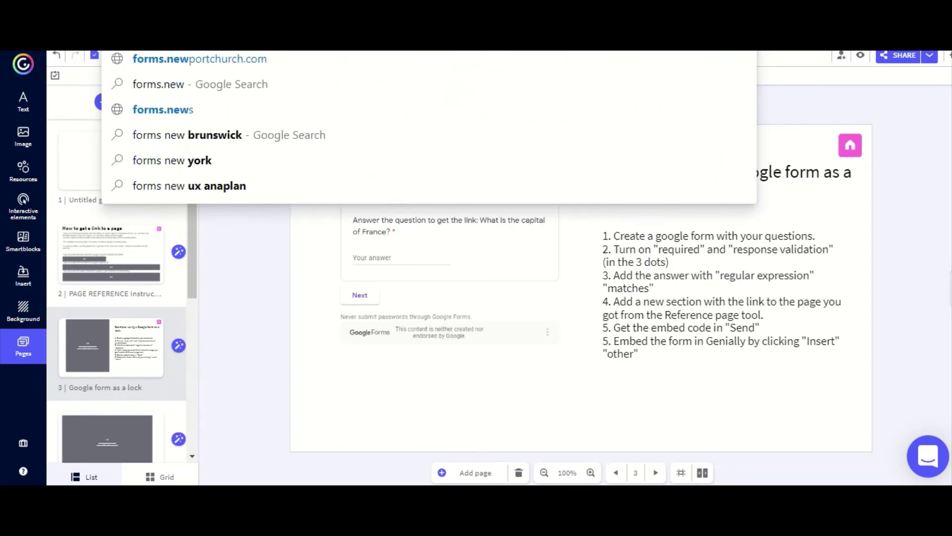
pyautogui.press('Return')
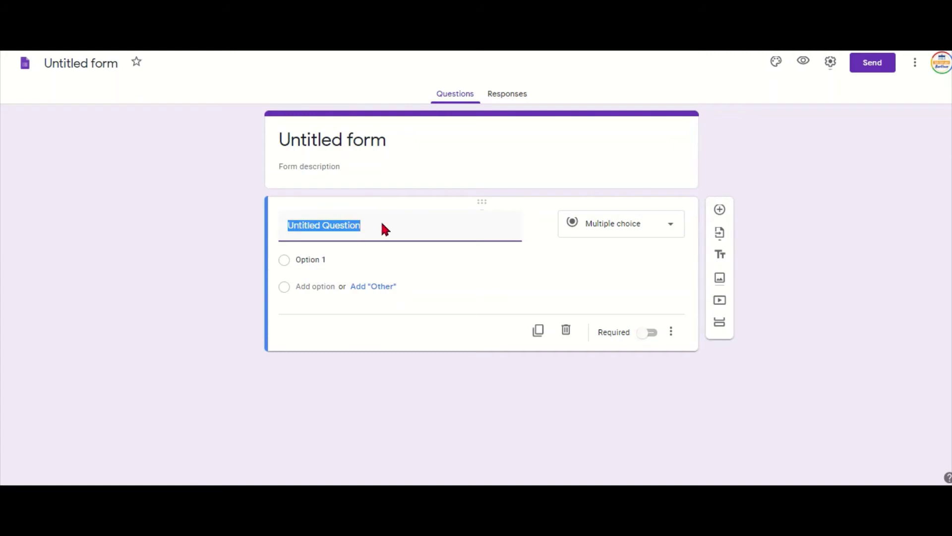
# Step: Retitle the first question 'What is the code' and make it a required Short answer
pyautogui.press('BackSpace')
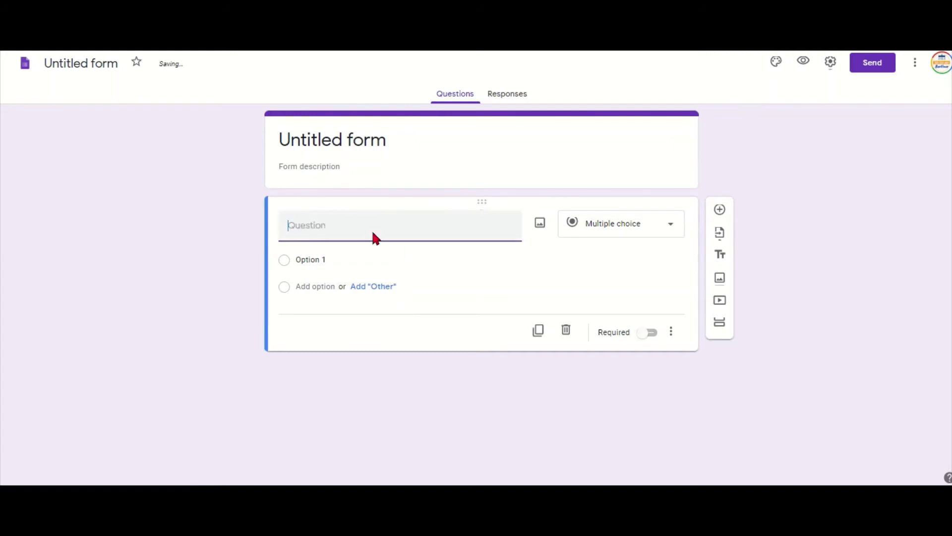
pyautogui.write('W')
pyautogui.press('BackSpace')
pyautogui.write('What is t')
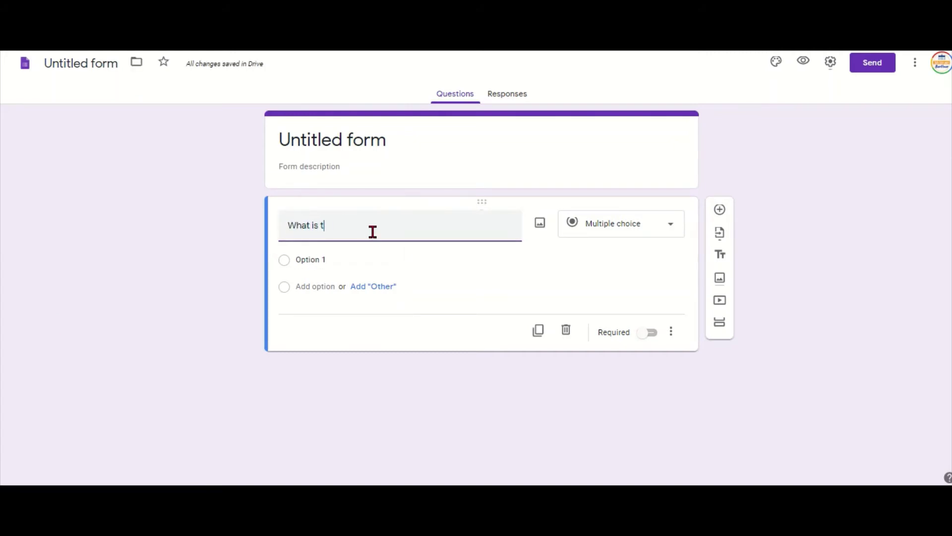
pyautogui.write('he code')
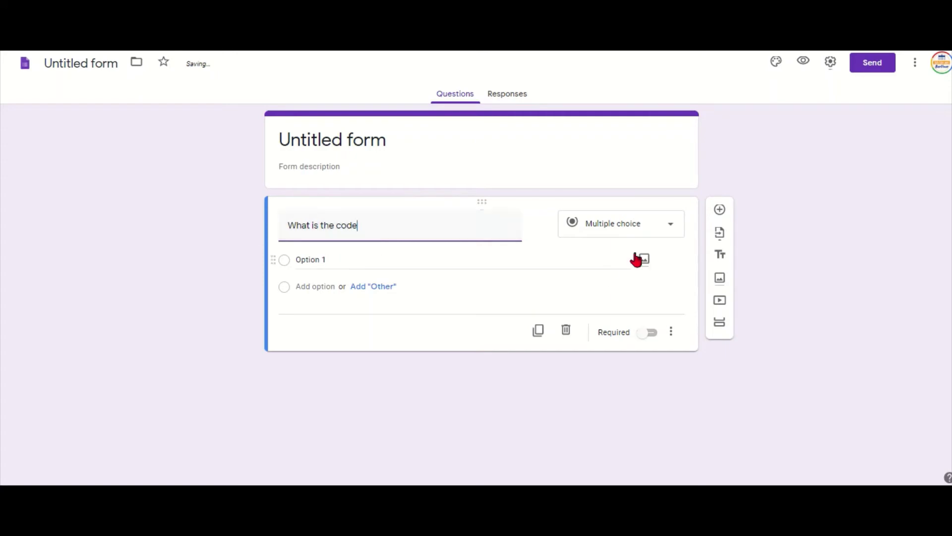
pyautogui.click(640, 232)
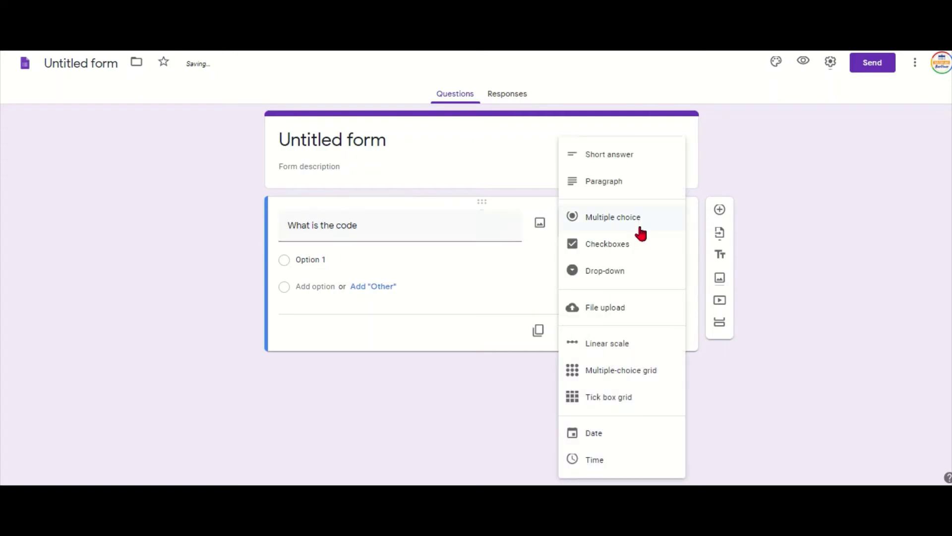
pyautogui.click(621, 156)
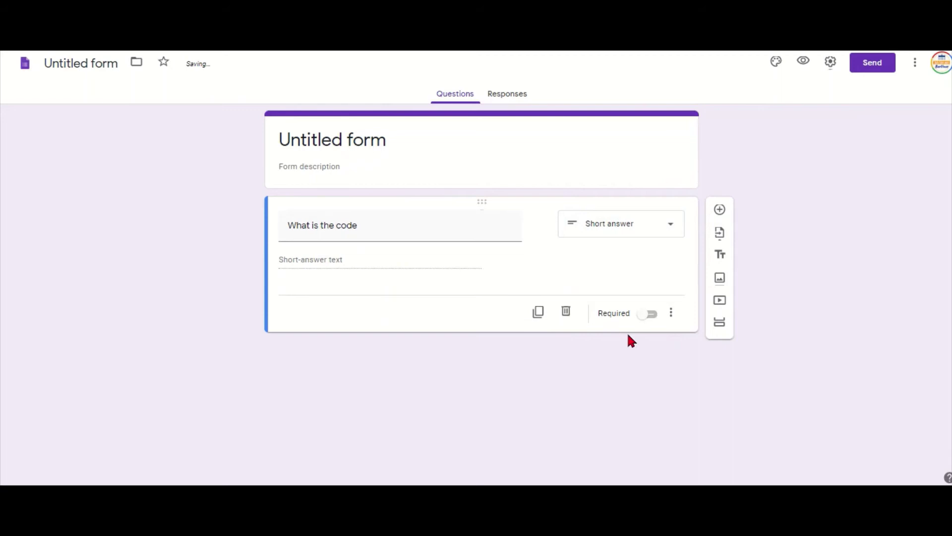
pyautogui.click(651, 314)
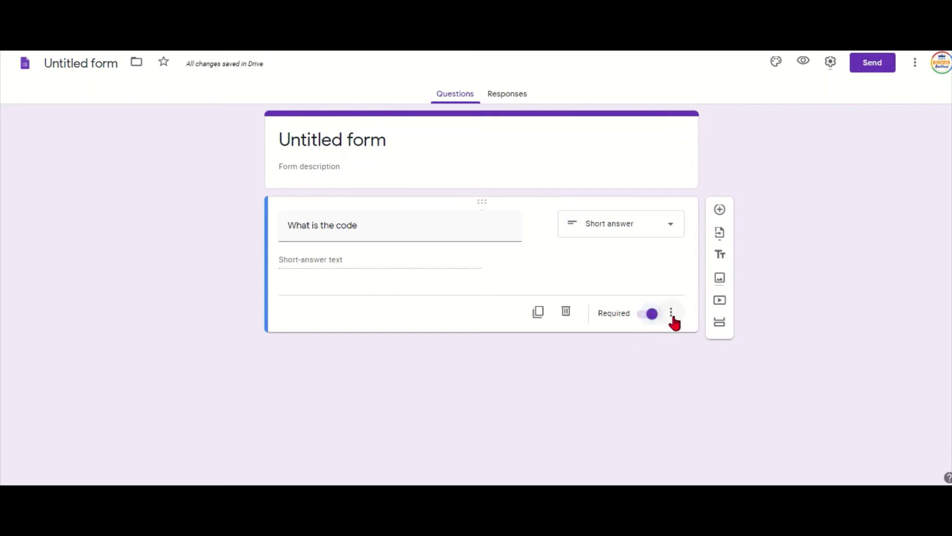
pyautogui.click(671, 312)
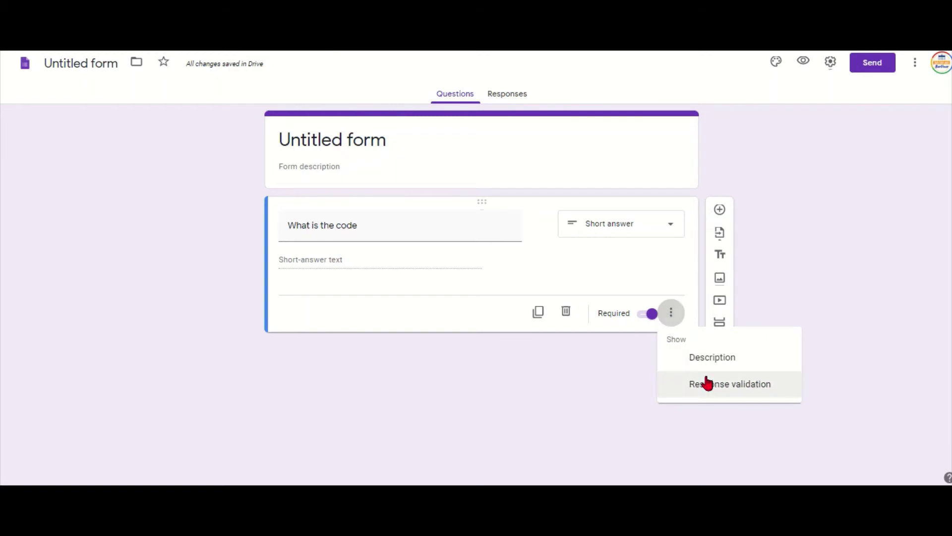
# Step: Add Regular expression 'Matches' validation with pattern 1234 and error text 'needs 4 digits'
pyautogui.click(708, 385)
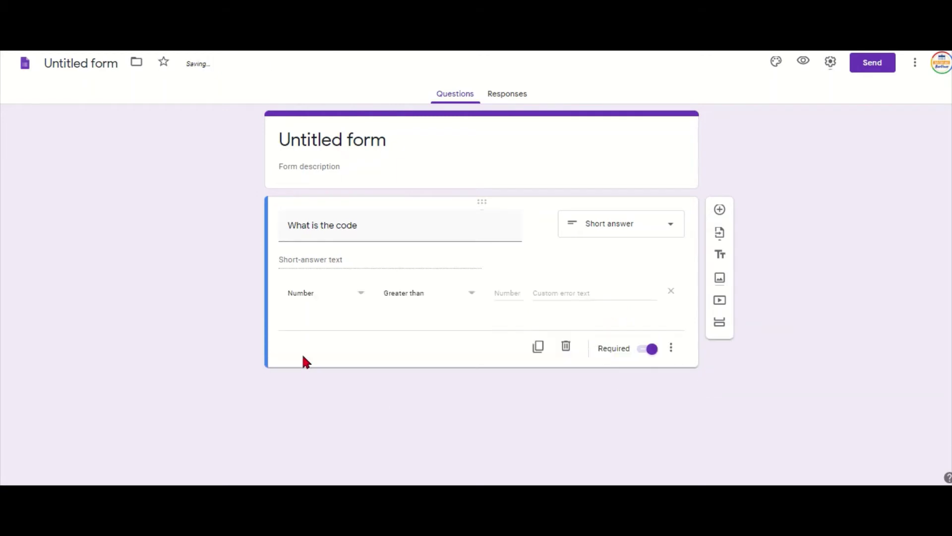
pyautogui.click(327, 300)
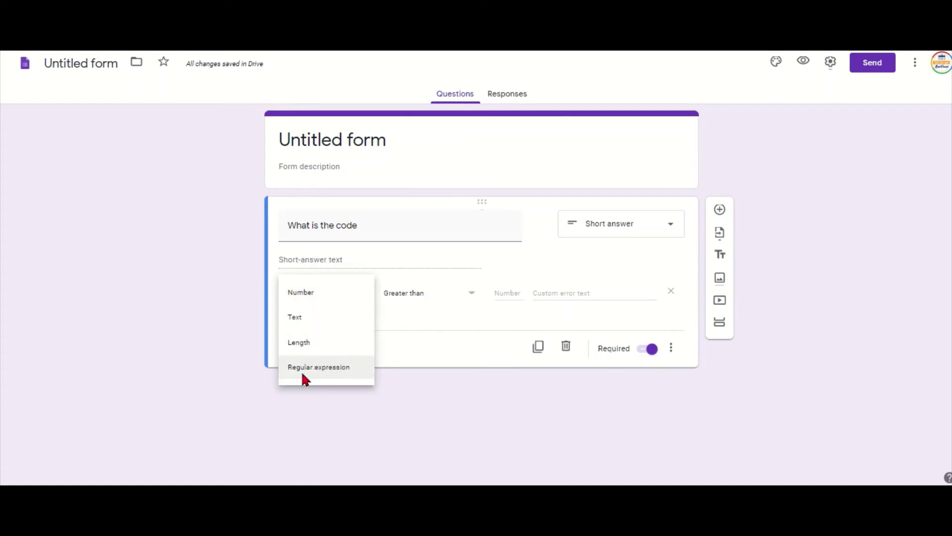
pyautogui.click(330, 371)
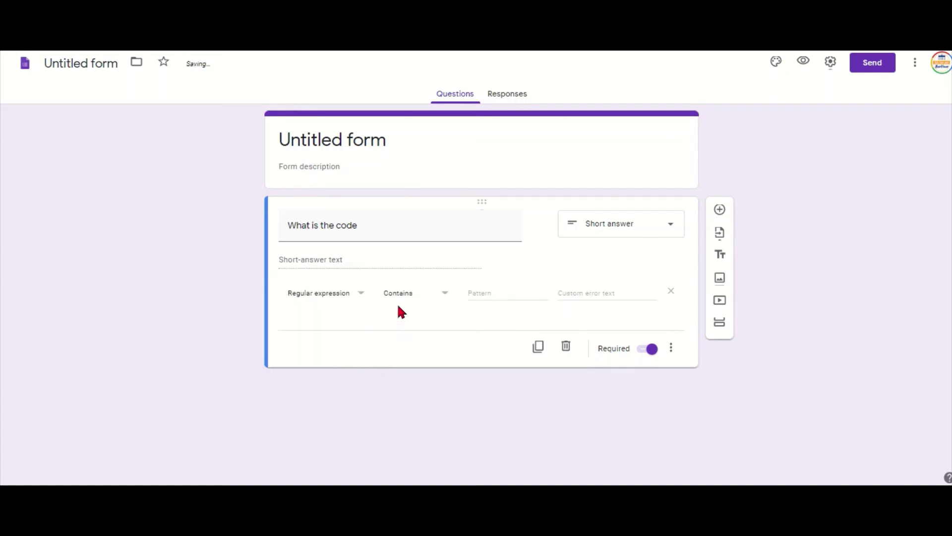
pyautogui.click(403, 300)
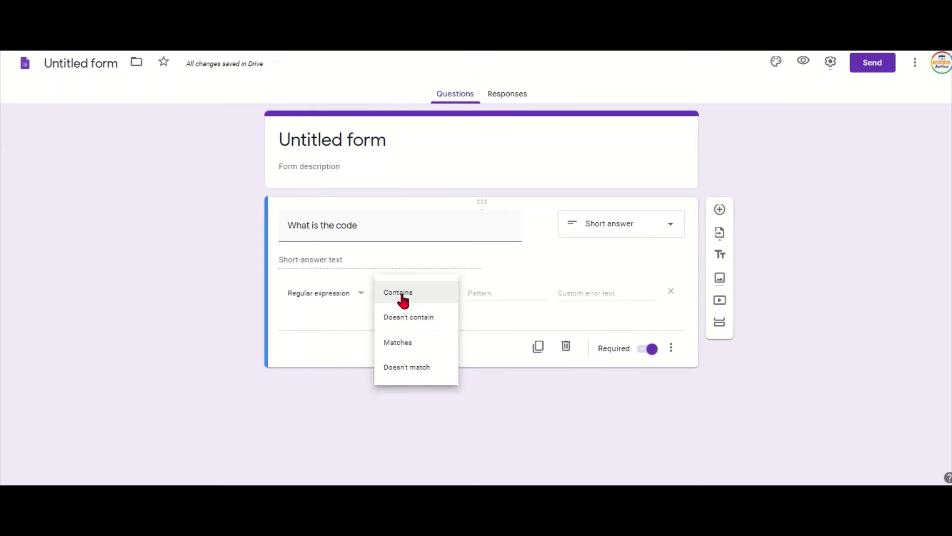
pyautogui.click(407, 346)
pyautogui.click(497, 286)
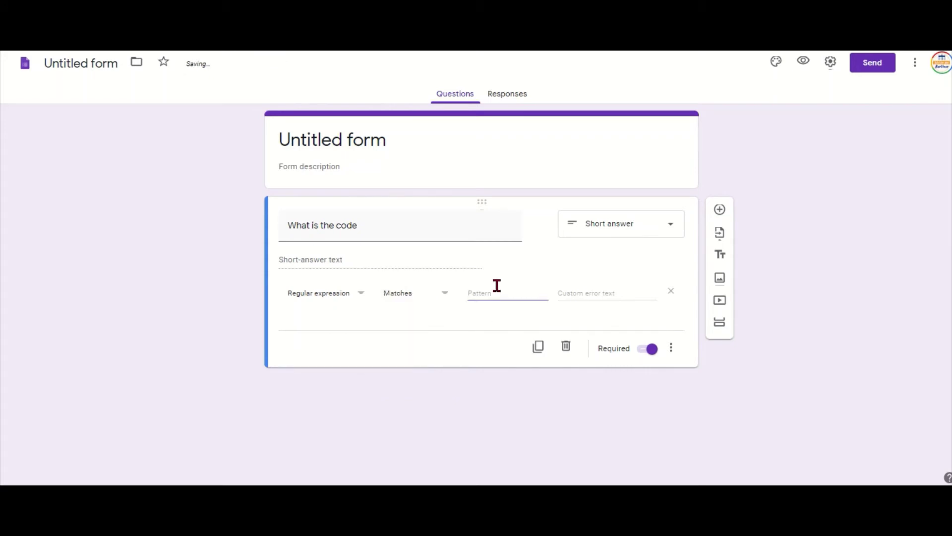
pyautogui.write('1234')
pyautogui.click(594, 294)
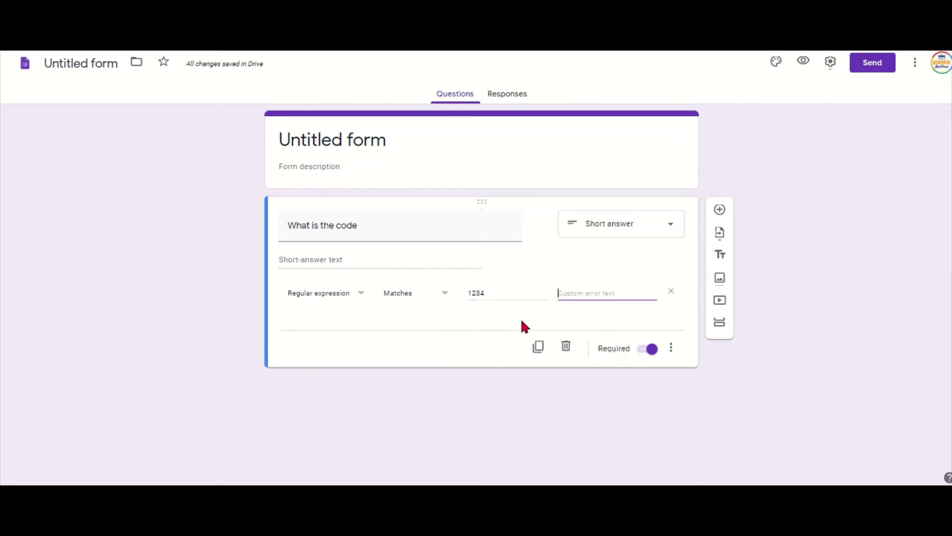
pyautogui.write('needs 4 digits')
# Step: Add section 2 titled 'Well done!' with the genial.ly slide link as its description
pyautogui.click(722, 326)
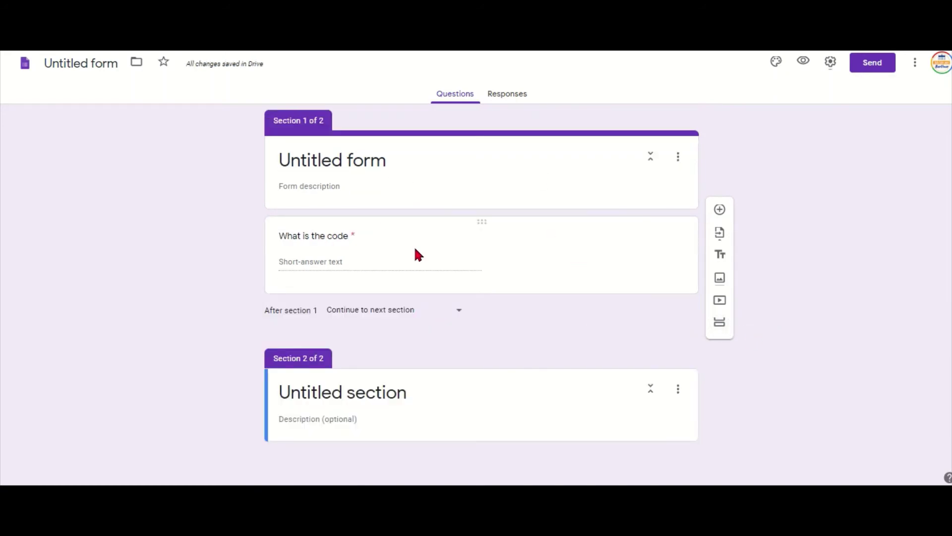
pyautogui.click(381, 392)
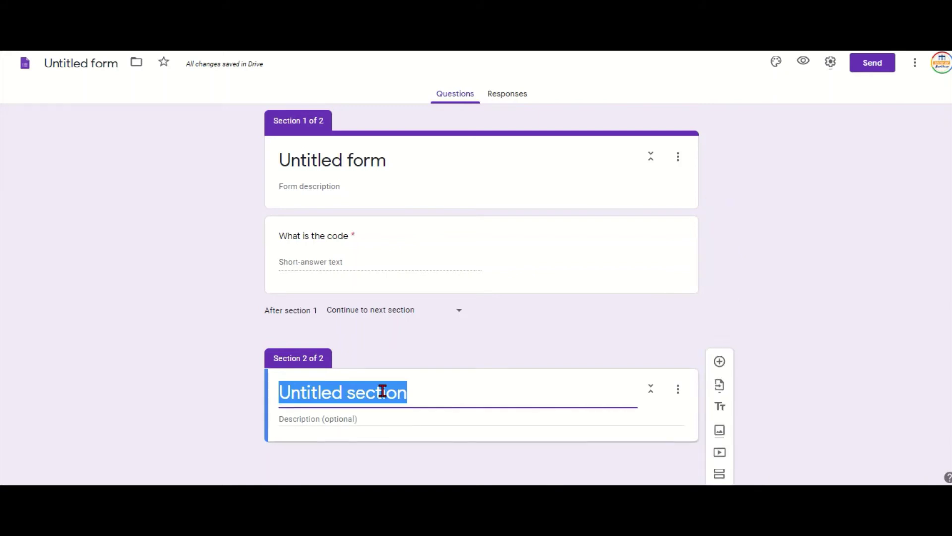
pyautogui.write('Well done!')
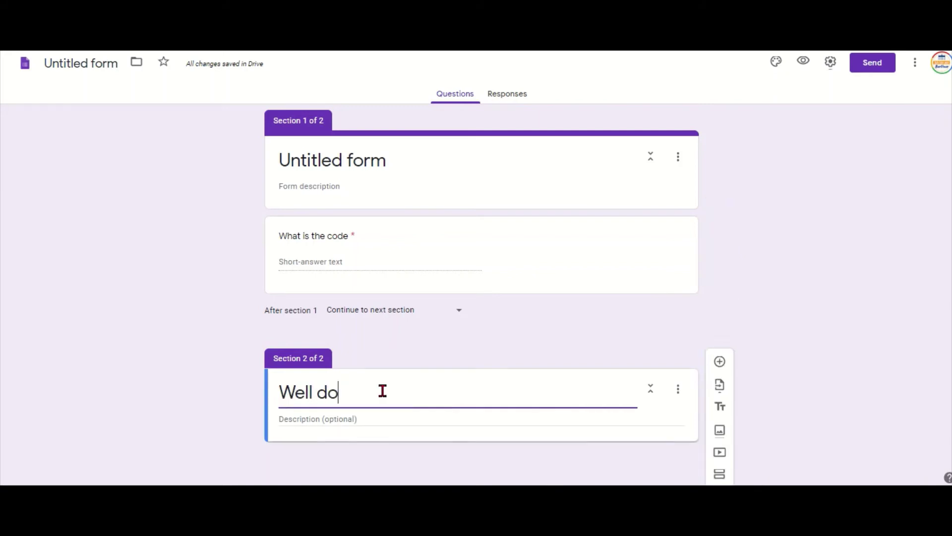
pyautogui.click(369, 418)
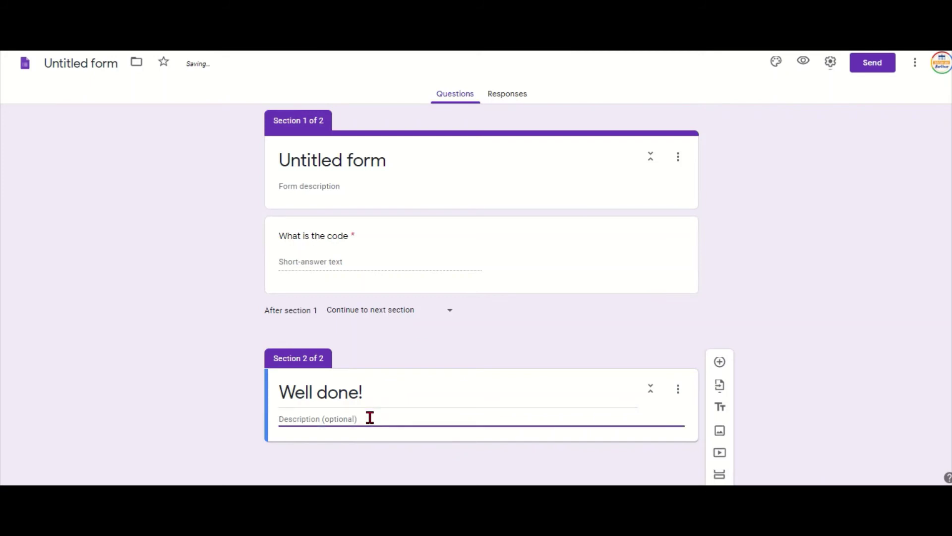
pyautogui.press('super+v')
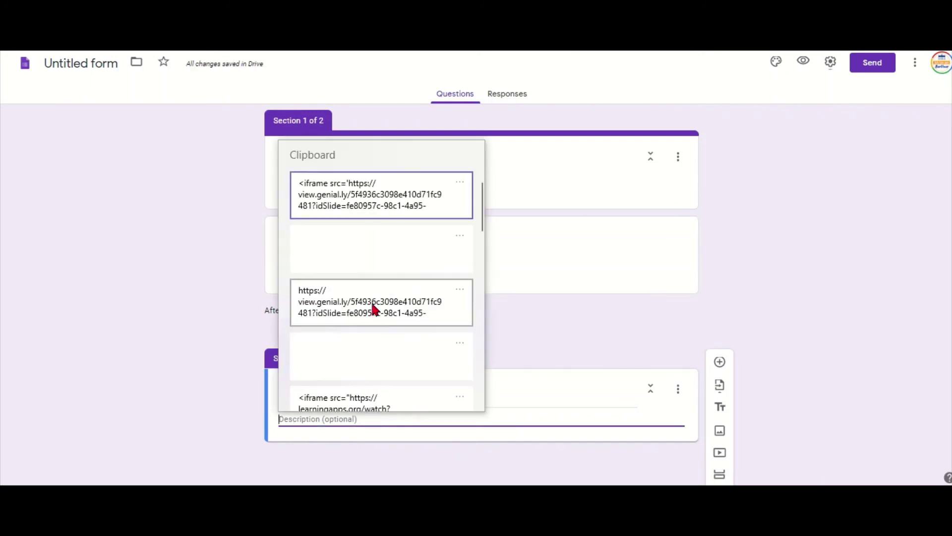
pyautogui.click(373, 310)
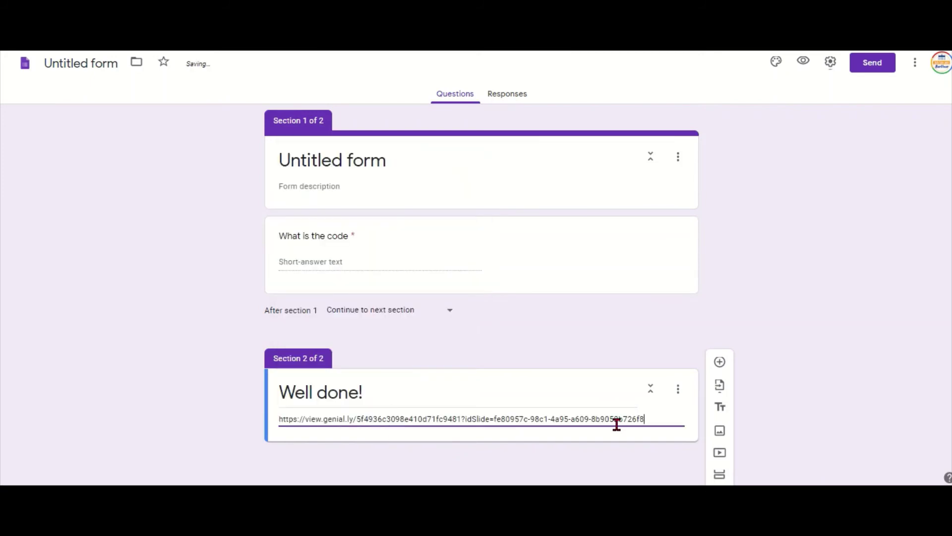
pyautogui.click(191, 402)
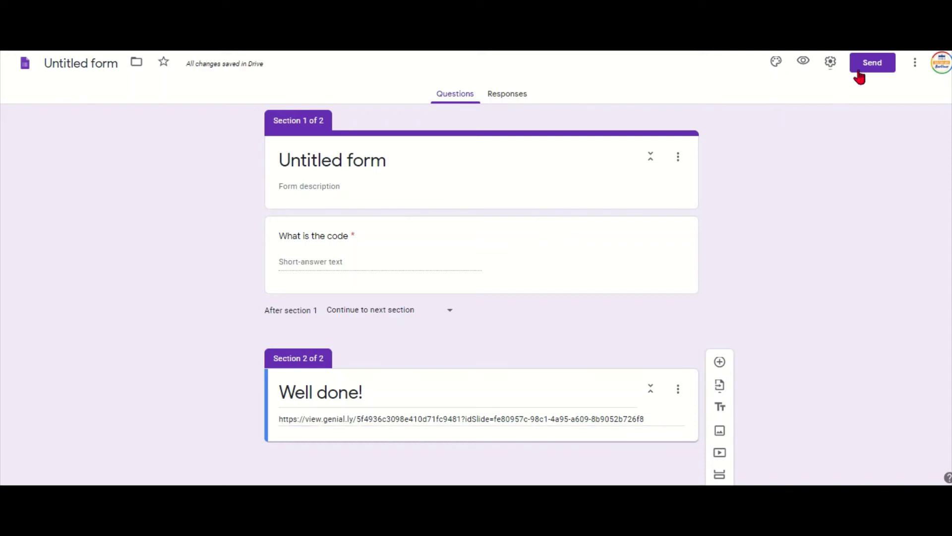
# Step: Show the form's Embed HTML in the Send dialog and select the iframe code
pyautogui.click(871, 63)
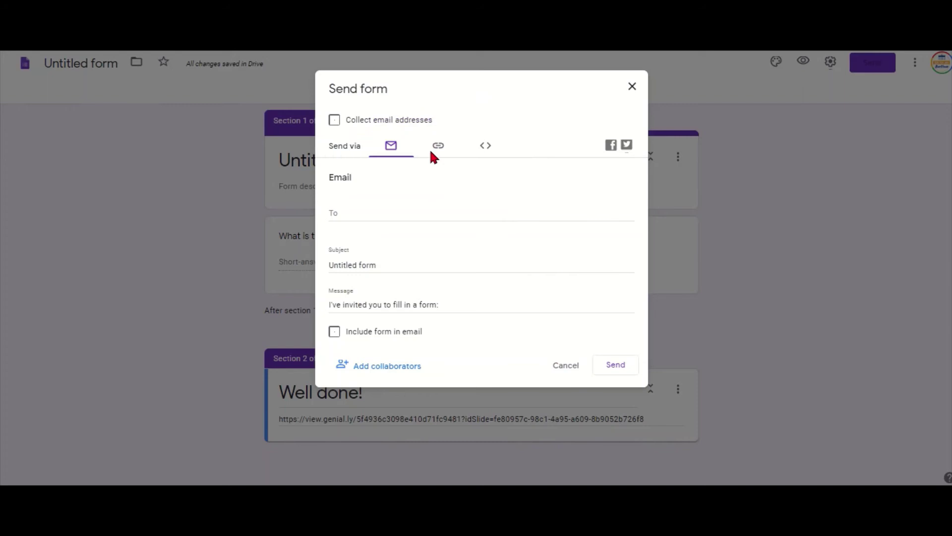
pyautogui.click(486, 147)
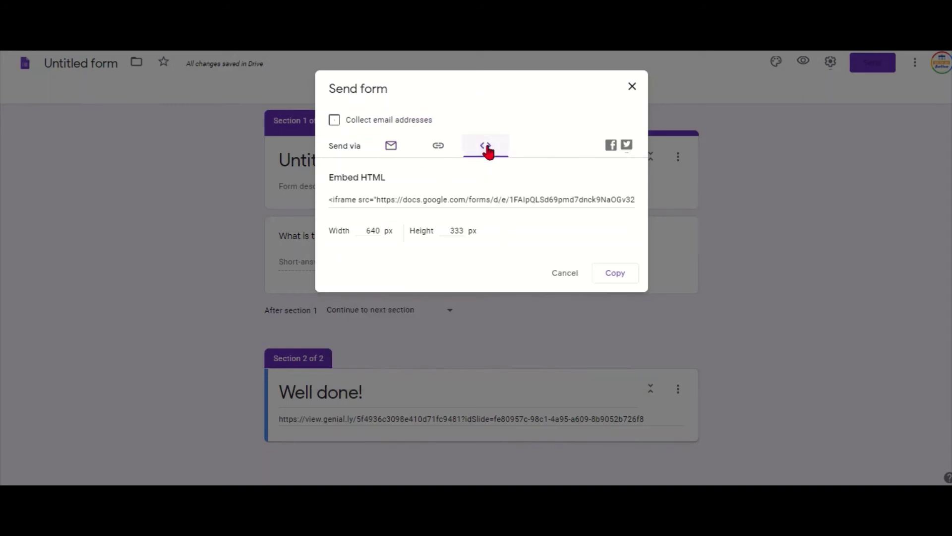
pyautogui.click(451, 198)
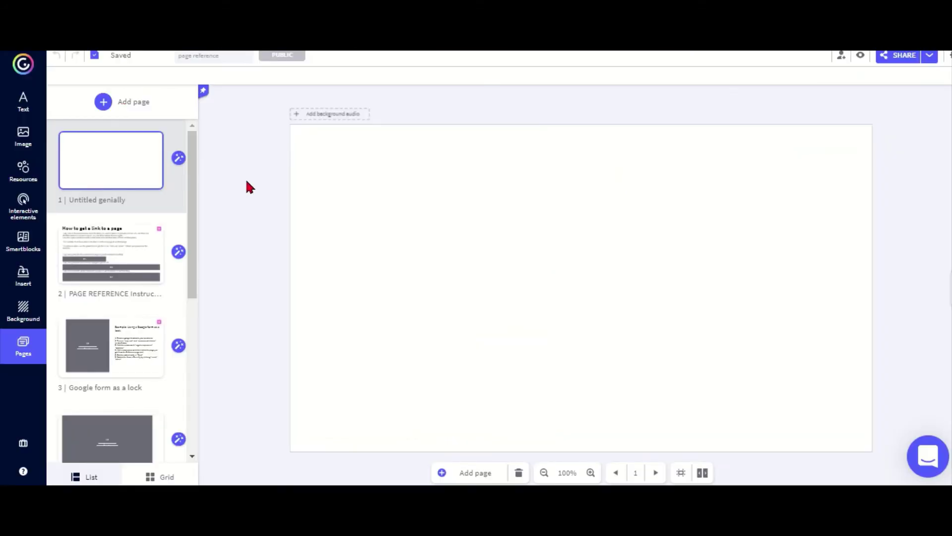
# Step: Embed the code-lock Google Form on page 1 by pasting its iframe code as external content
pyautogui.click(22, 280)
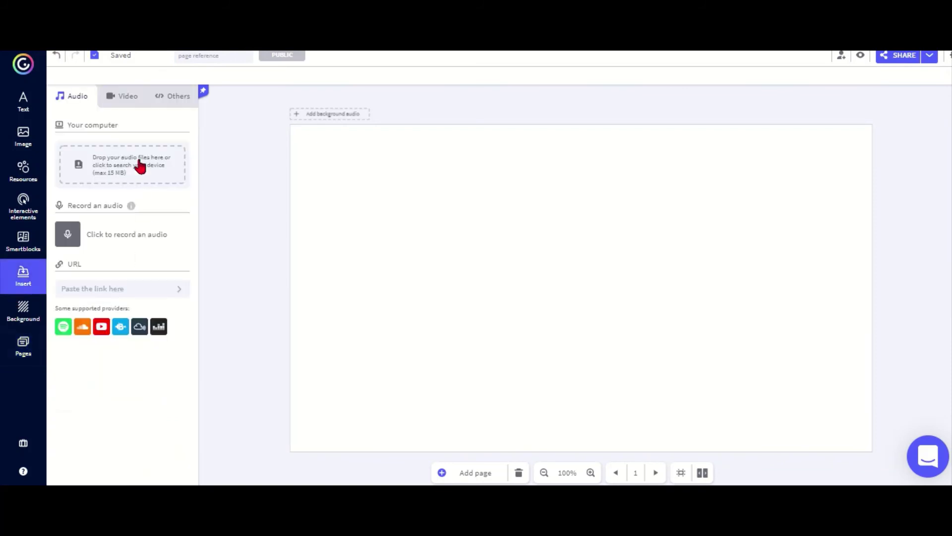
pyautogui.click(174, 96)
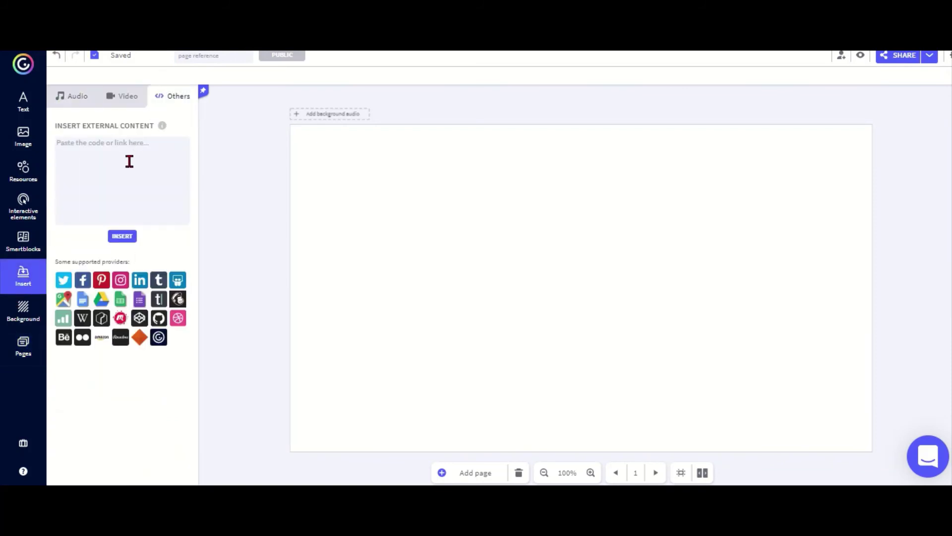
pyautogui.click(129, 161)
pyautogui.write('<iframe src="https://docs.google.com/forms/d/e/1FAIpQLSd69pmd7dnck9NaOGv325u81NoZf1jI_3kauho_Eb-CoXJvgw/viewform?embedded=true" width="640" height="333" frameborder="0" marginheight="0" marginwidth="0">Loading…</iframe>')
pyautogui.click(122, 236)
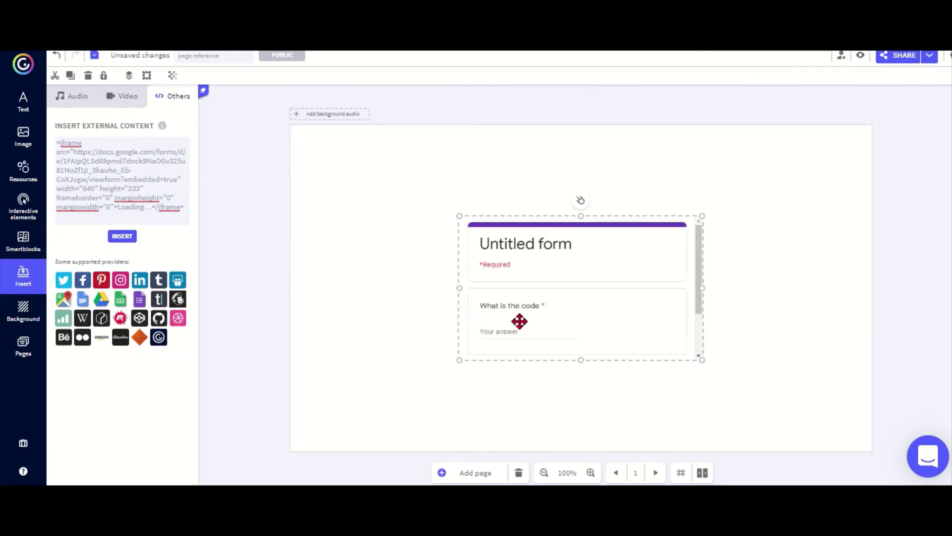
# Step: Move the embedded form to the upper left and enlarge it to show the code question and Next button
pyautogui.moveTo(519, 320); pyautogui.dragTo(369, 240)
pyautogui.moveTo(550, 279); pyautogui.dragTo(656, 450)
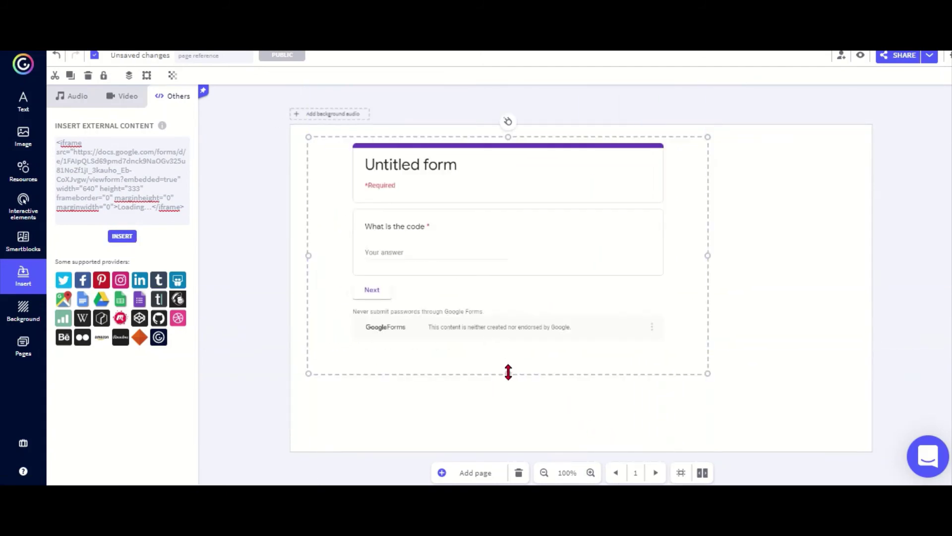
pyautogui.moveTo(507, 373); pyautogui.dragTo(508, 435)
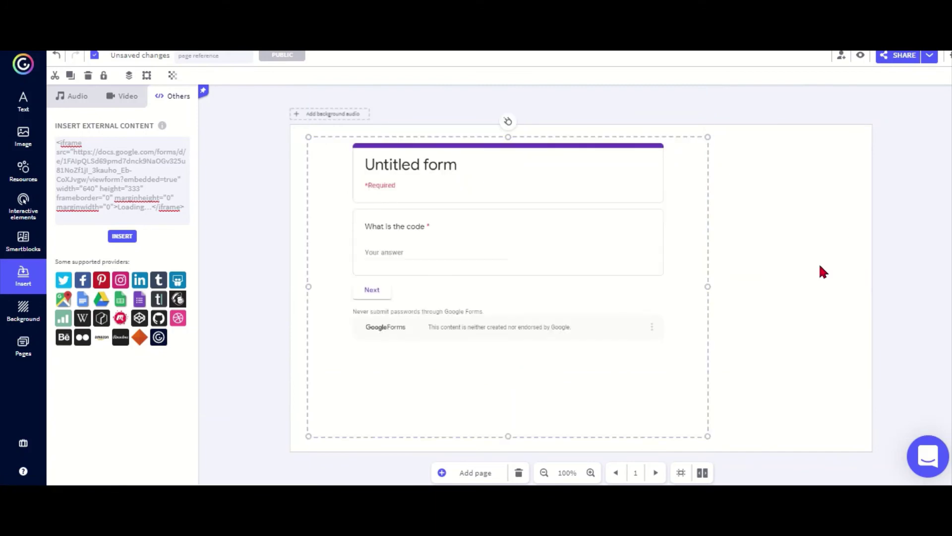
# Step: Preview page 1 to confirm the embedded code-question form, then return to the Pages list
pyautogui.click(861, 55)
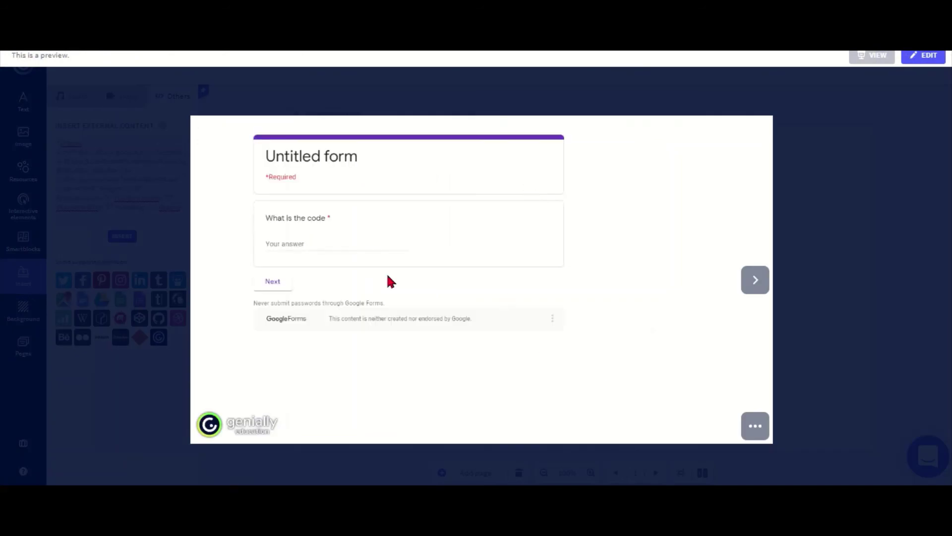
pyautogui.press('Escape')
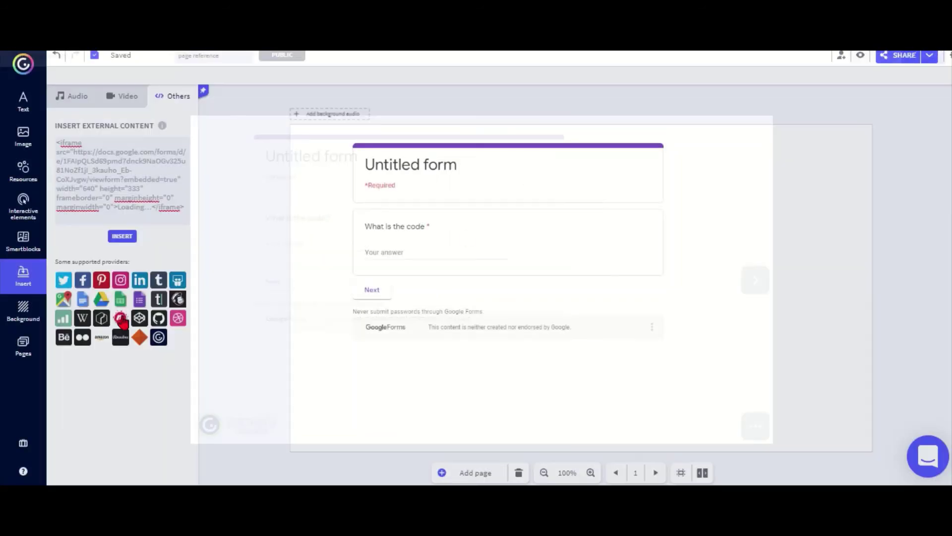
pyautogui.click(28, 341)
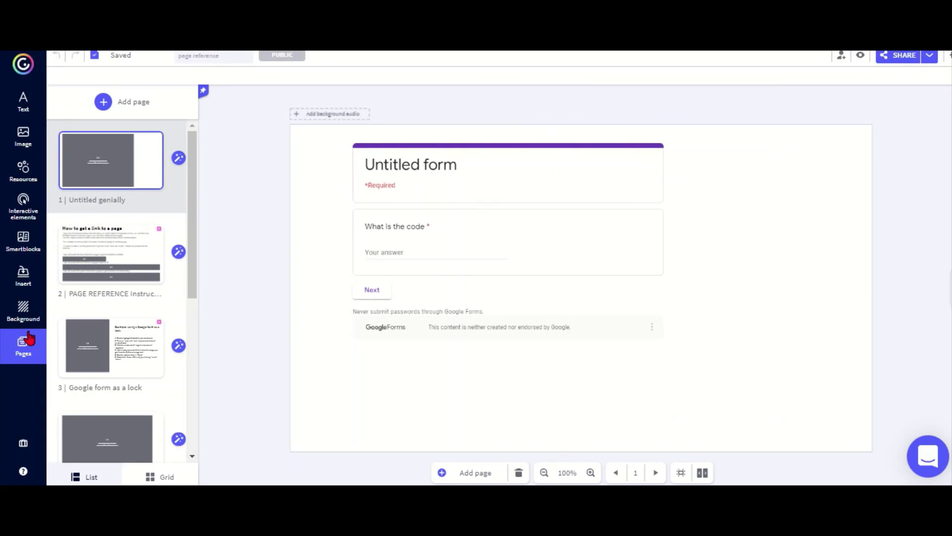
# Step: Preview page 4 and match 1+1 to 2 and 2+2 to 4 in the LearningApps activity
pyautogui.click(106, 446)
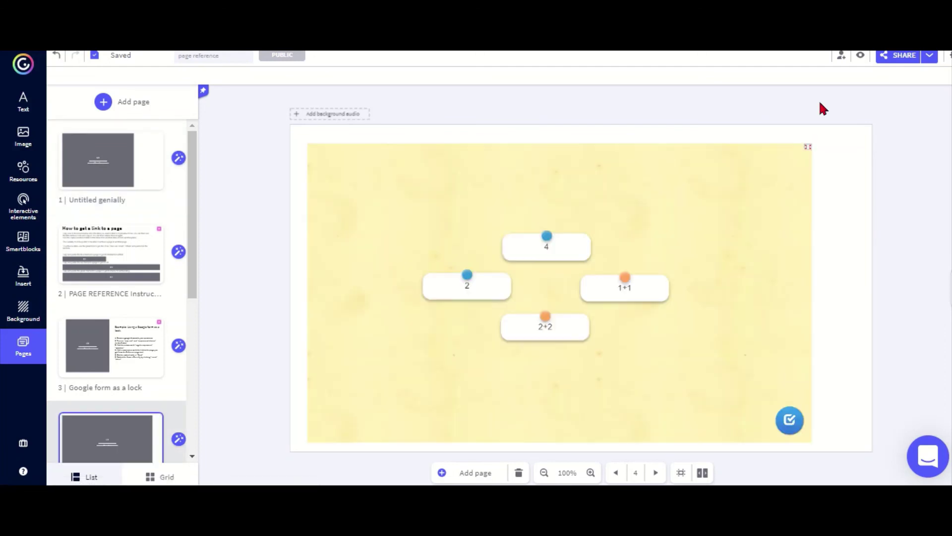
pyautogui.click(861, 56)
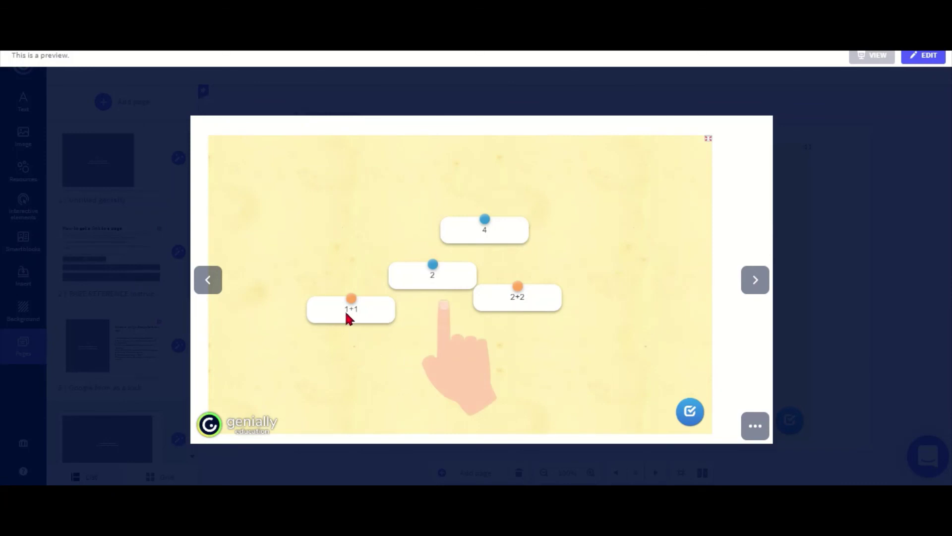
pyautogui.moveTo(346, 315); pyautogui.dragTo(427, 303)
pyautogui.moveTo(527, 302); pyautogui.dragTo(508, 219)
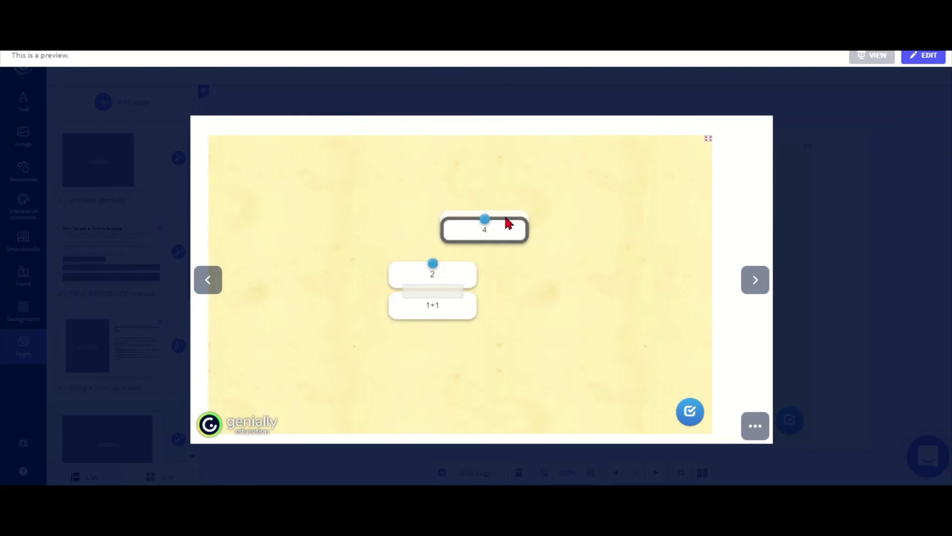
# Step: Check the matches, dismiss the revealed view.genial.ly link alert, and exit preview
pyautogui.click(689, 411)
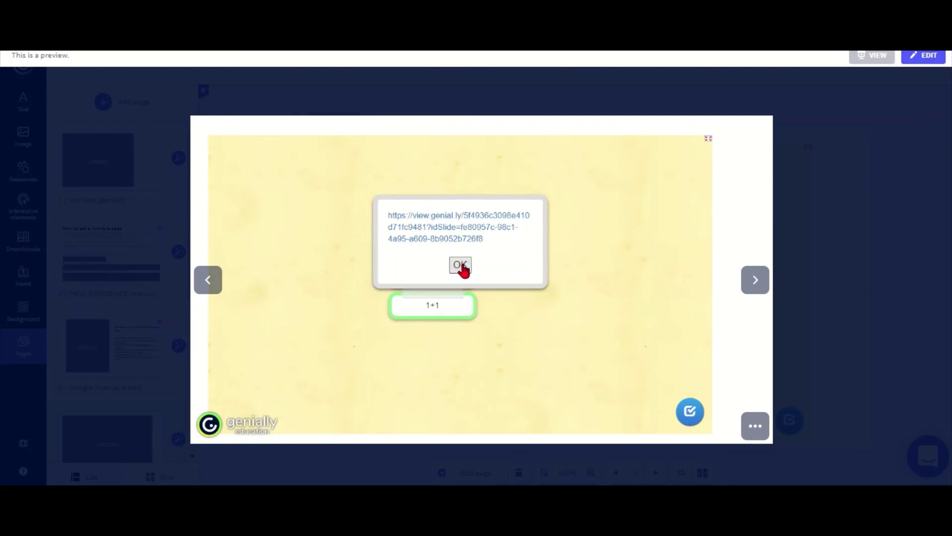
pyautogui.click(460, 266)
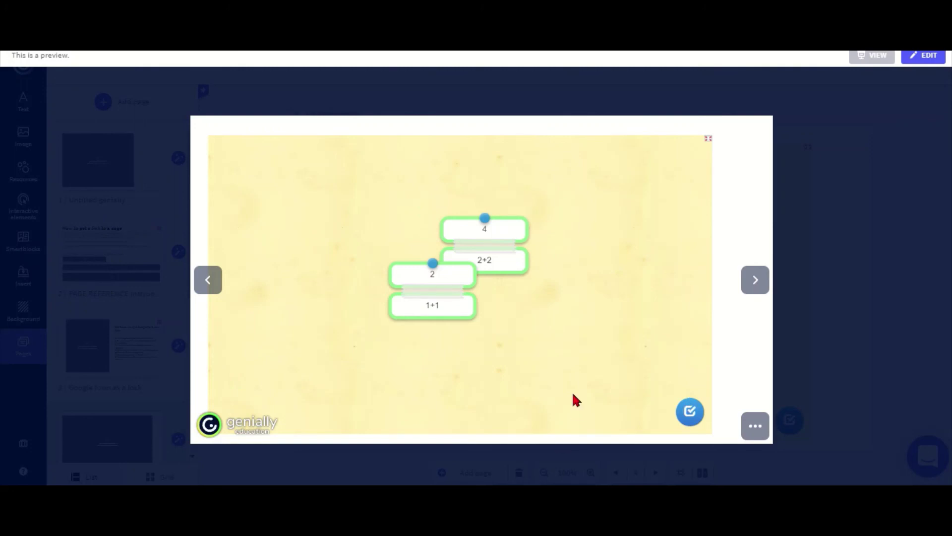
pyautogui.click(799, 342)
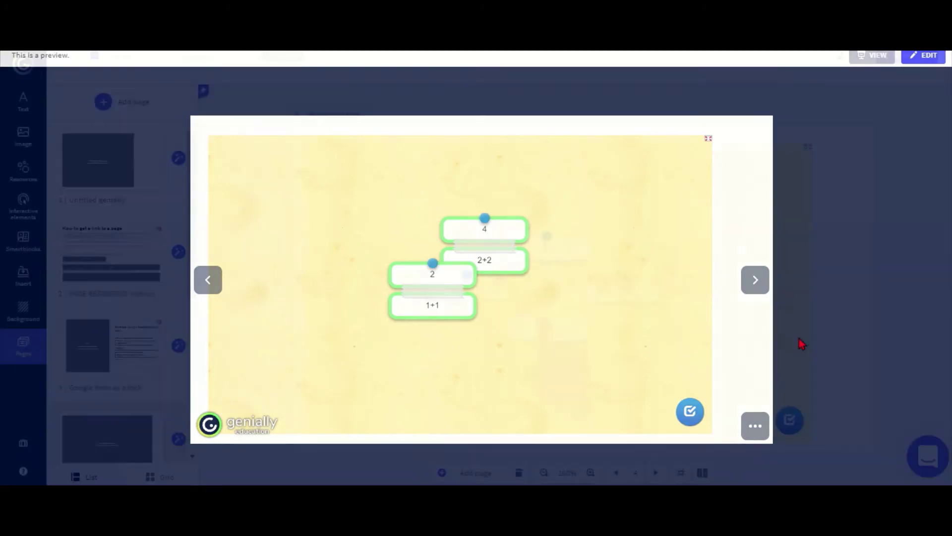